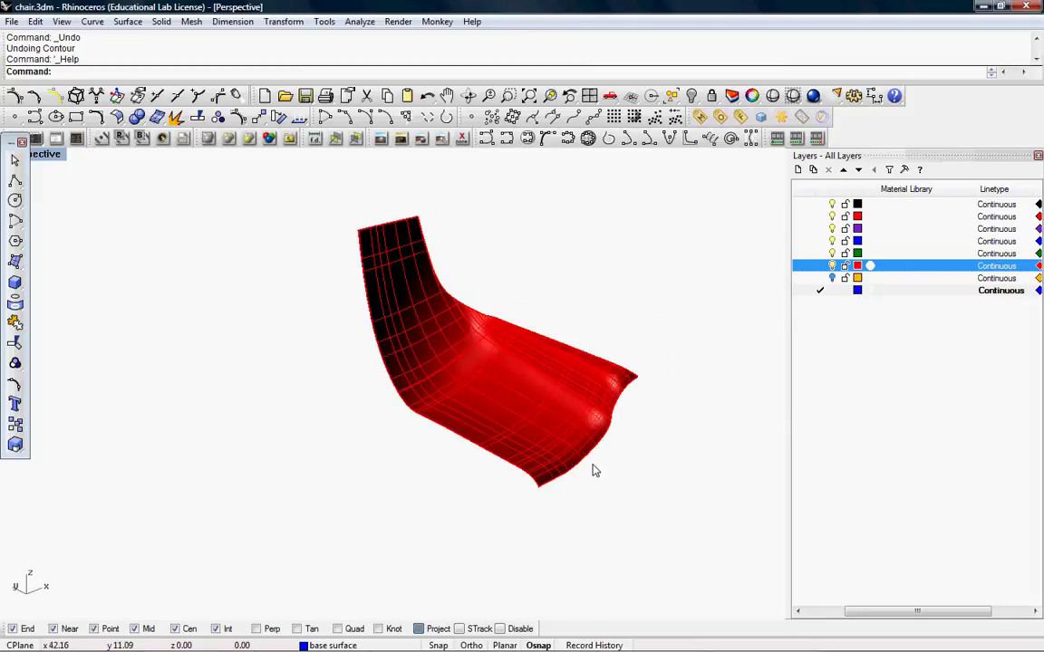
Step: Show the object properties of the chair polysurface
click(460, 352)
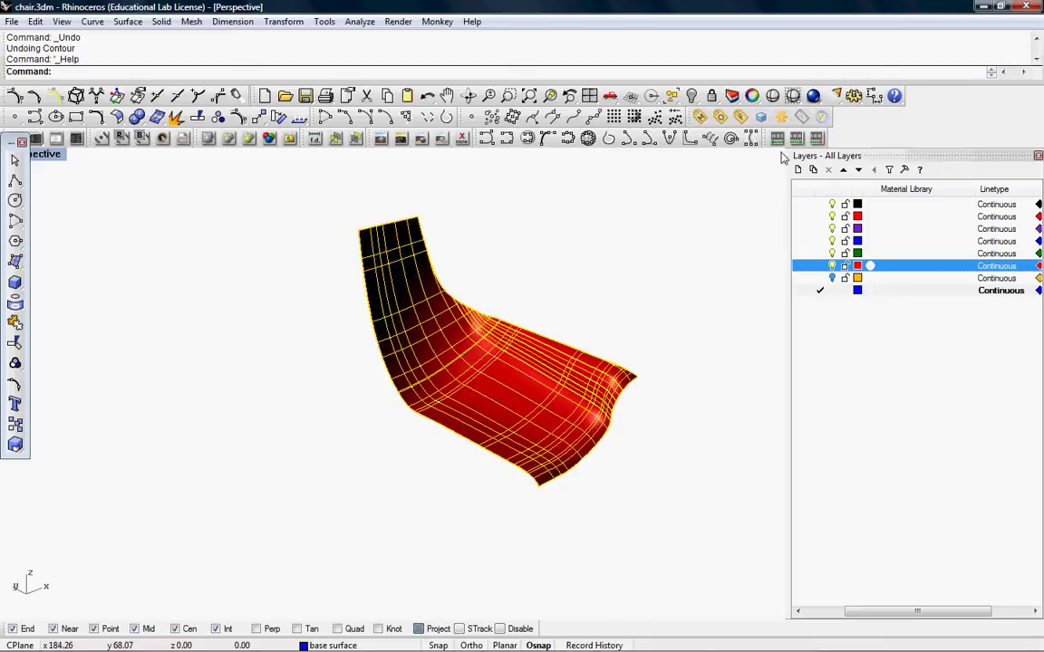
click(753, 96)
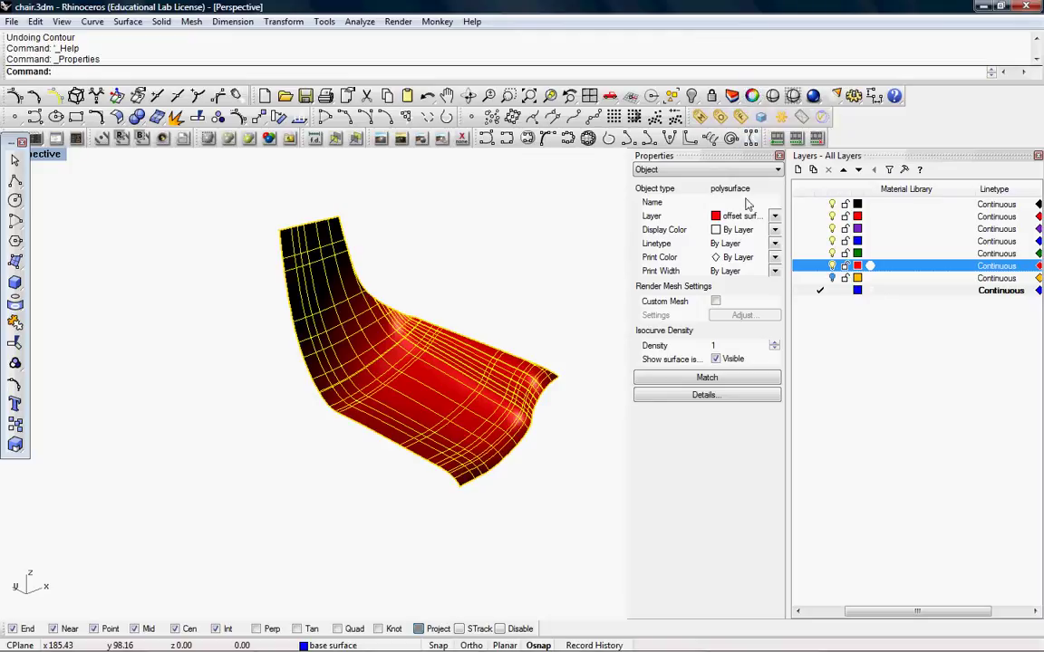
right_drag(457, 376, 403, 358)
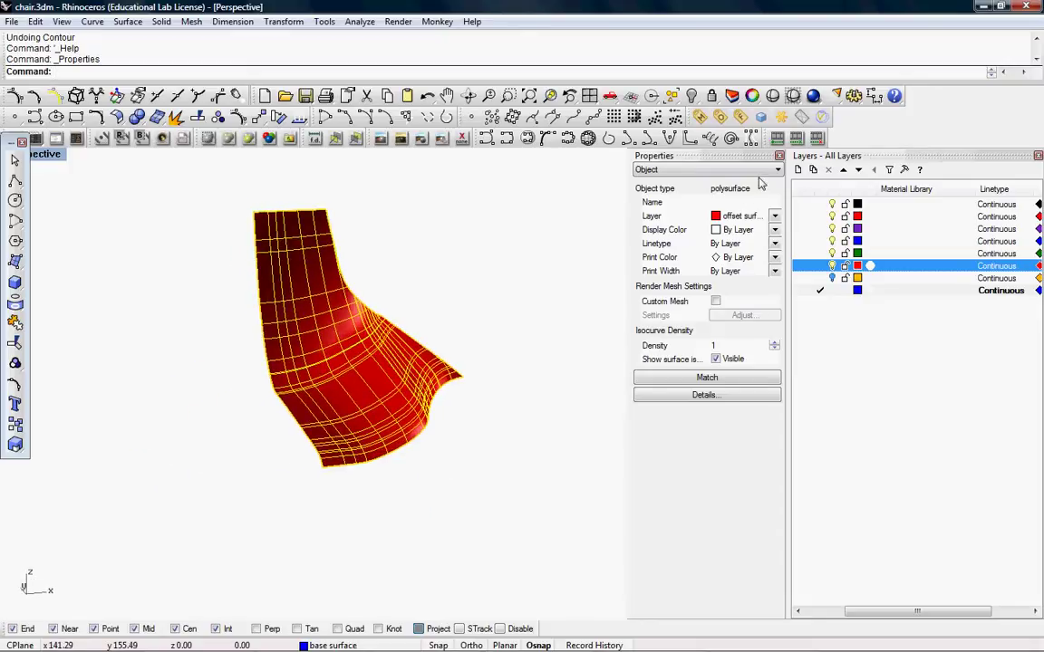
Step: Explode the chair polysurface into separate surfaces, display all their control points, and hide the points again
click(434, 270)
scroll(372, 357, up, 6)
click(355, 372)
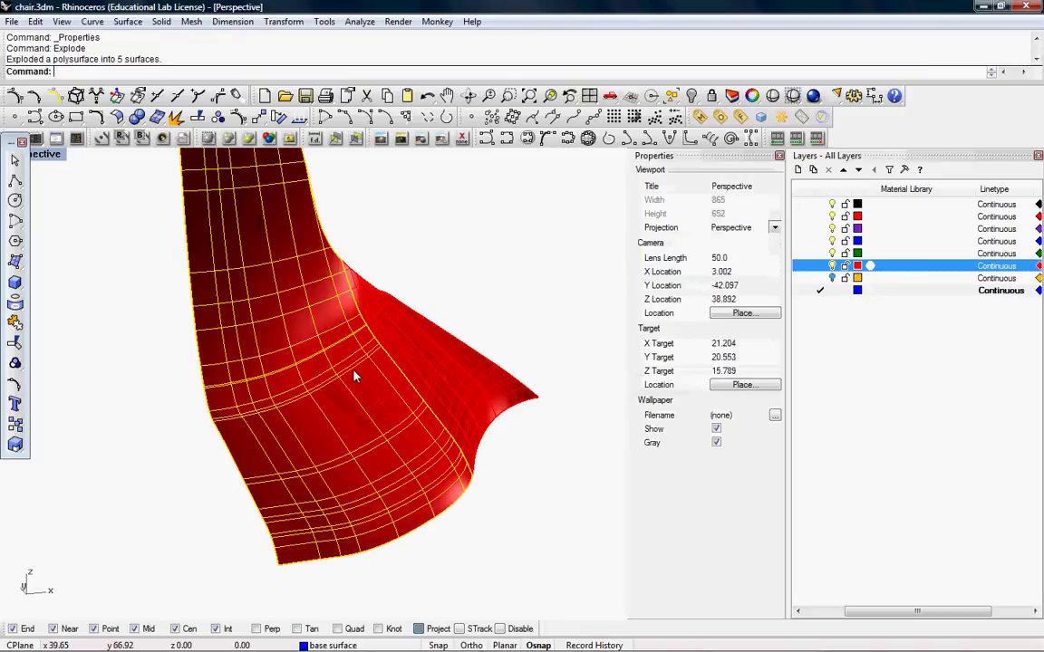
scroll(299, 345, down, 2)
drag(8, 145, 7, 174)
click(16, 115)
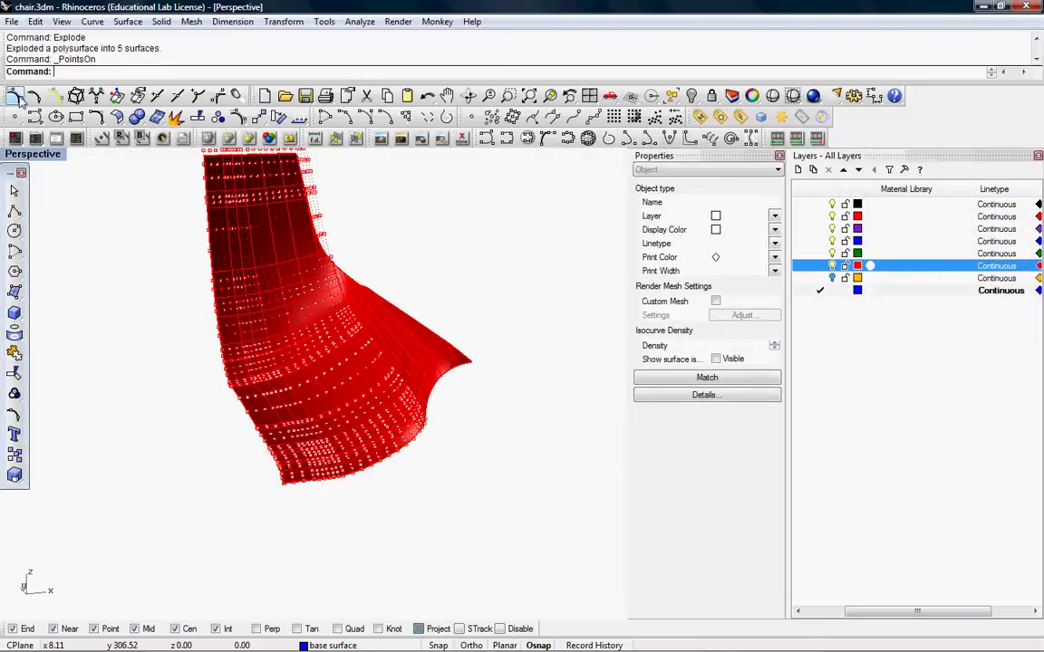
right_drag(272, 290, 355, 255)
scroll(310, 318, down, 3)
scroll(351, 303, up, 2)
key(Escape)
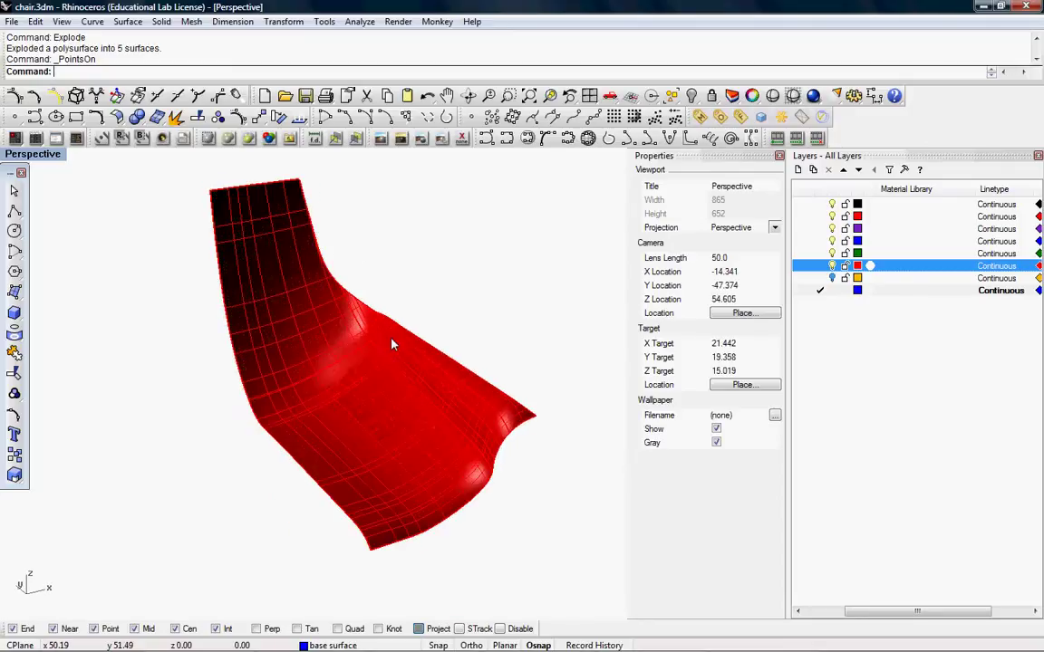
Step: Display the control points of the narrow surface along the chair's far side, and hide them again
click(401, 348)
click(450, 380)
click(16, 96)
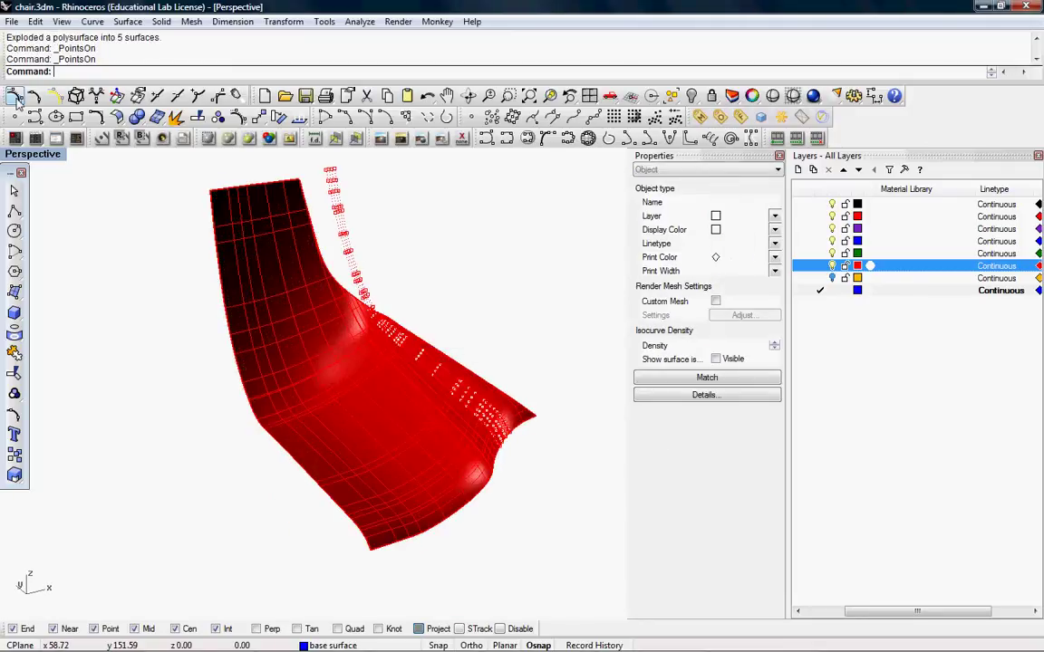
key(Escape)
scroll(435, 399, down, 2)
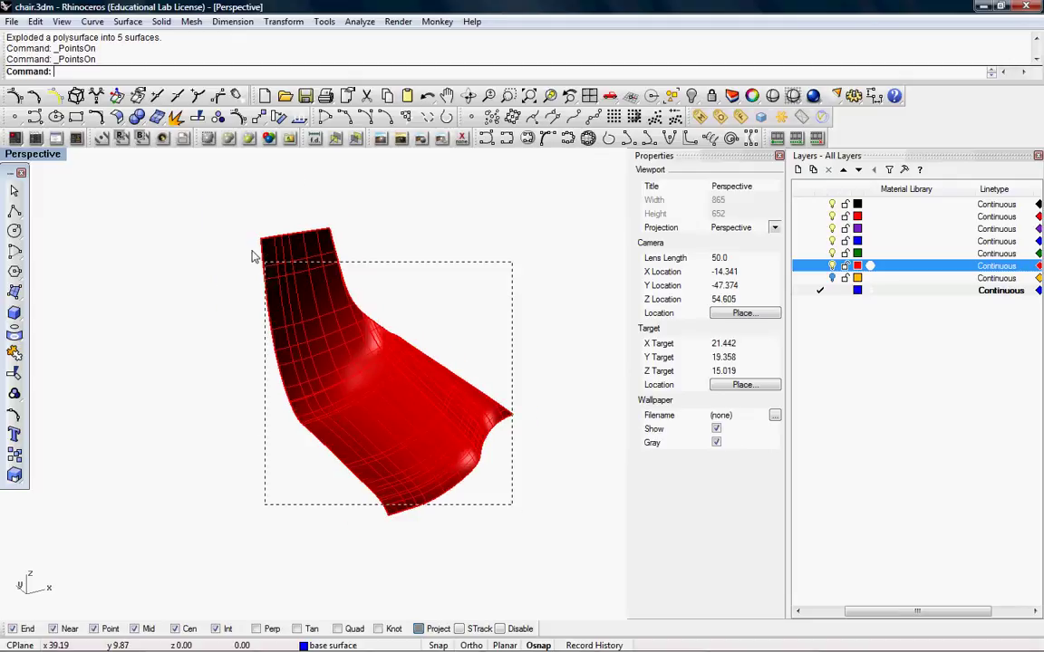
Step: Join all the chair surfaces back into one polysurface and try to turn on its control points
drag(252, 257, 252, 256)
key(ctrl+j)
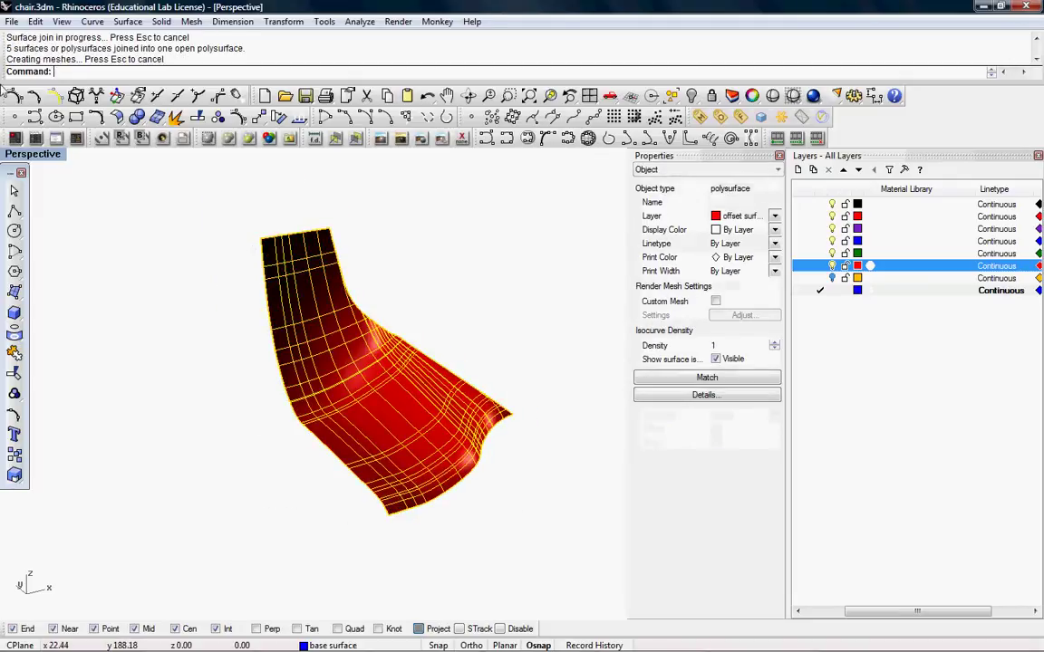
click(34, 116)
right_drag(313, 342, 328, 318)
click(441, 316)
Step: Extract the wireframe curves of the chair polysurface with ExtractWireframe and hide the polysurface's red layer
right_drag(393, 354, 499, 397)
click(387, 369)
click(778, 156)
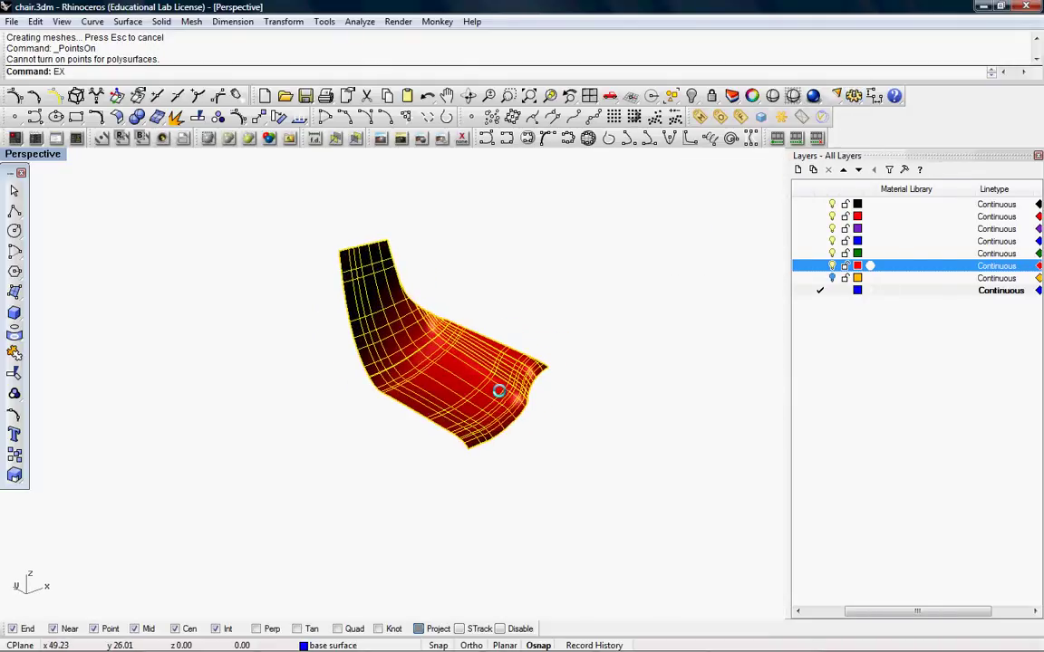
text(ctWireframe)
key(Return)
click(832, 265)
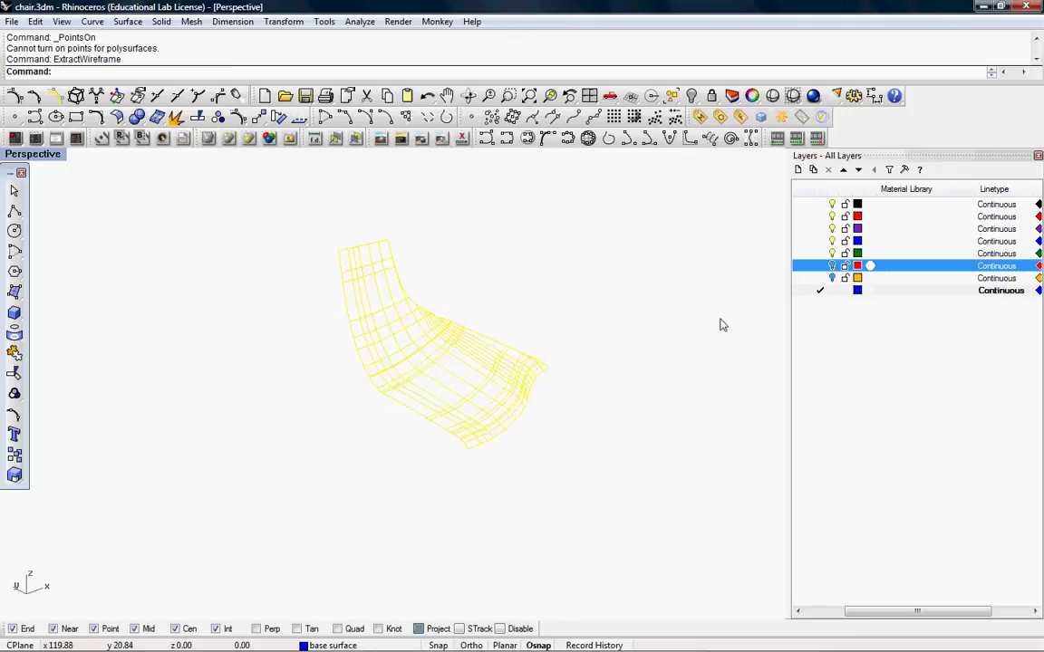
Step: Join the segments of the two adjacent wireframe curves that cross the middle of the seat
right_drag(721, 326, 501, 356)
scroll(580, 405, up, 7)
key(Escape)
scroll(500, 379, down, 5)
scroll(492, 360, up, 5)
scroll(501, 356, down, 2)
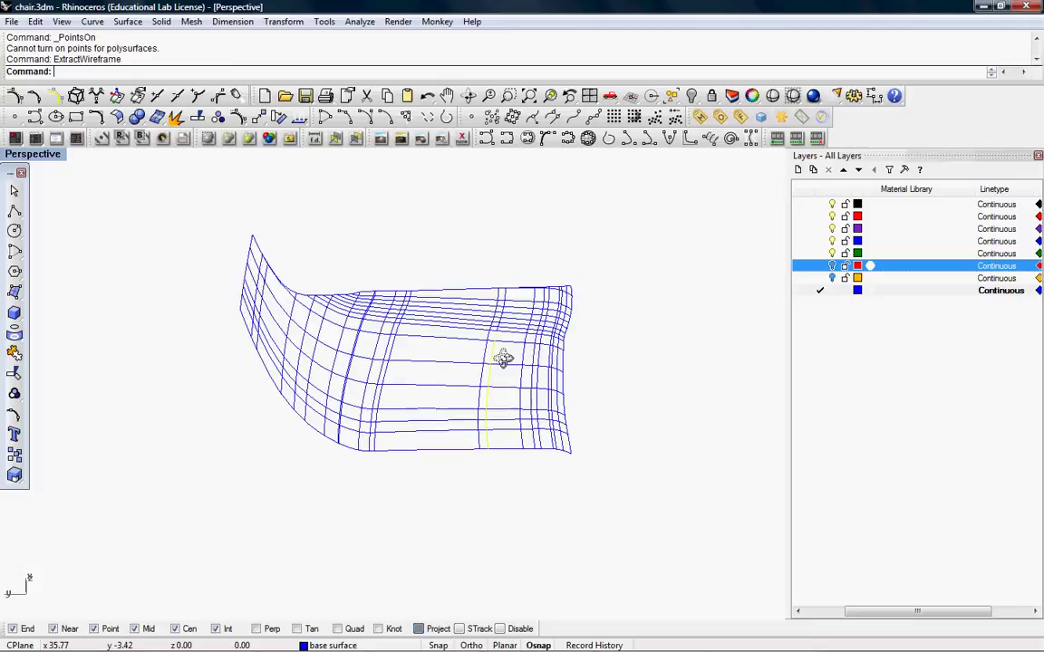
drag(473, 264, 497, 491)
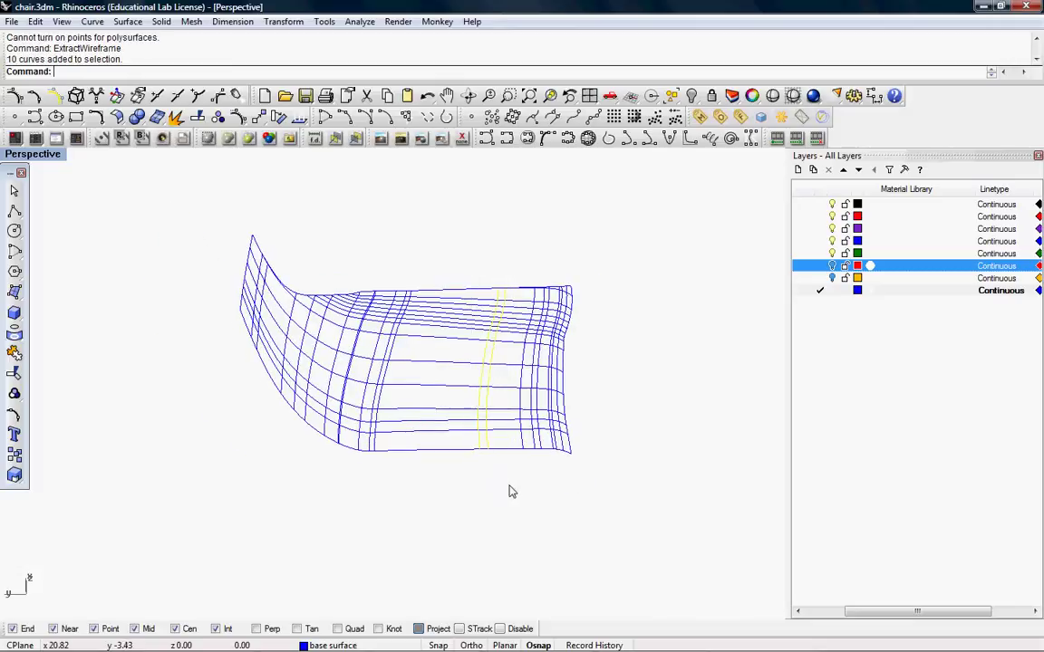
key(ctrl+j)
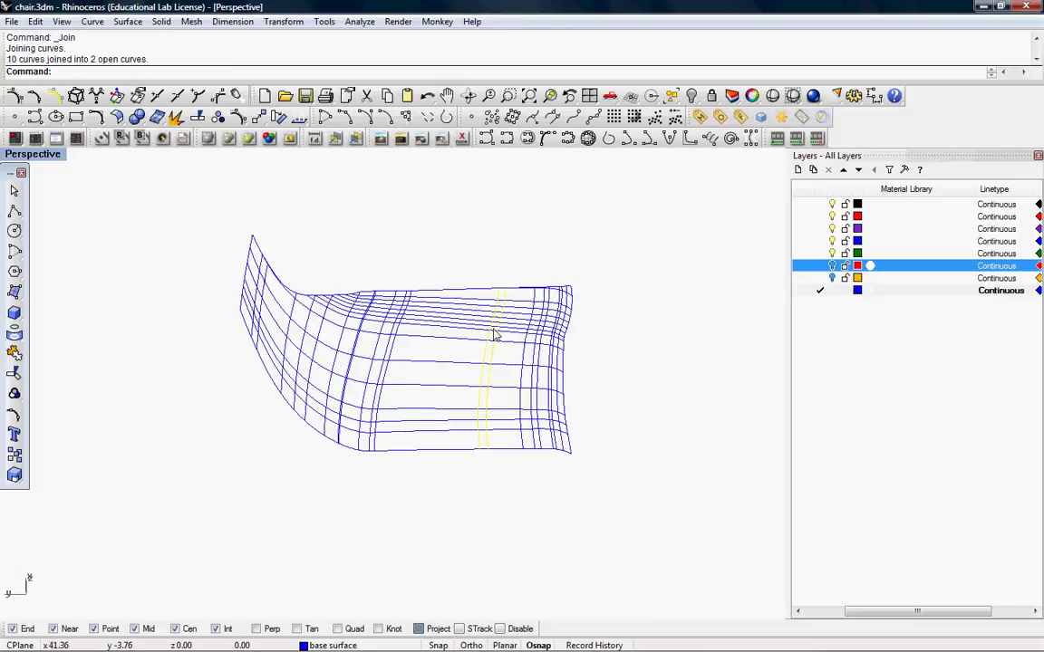
Step: Join the segments of the lengthwise wireframe curves and the cross curves at the seat's front end
click(584, 514)
drag(512, 278, 514, 277)
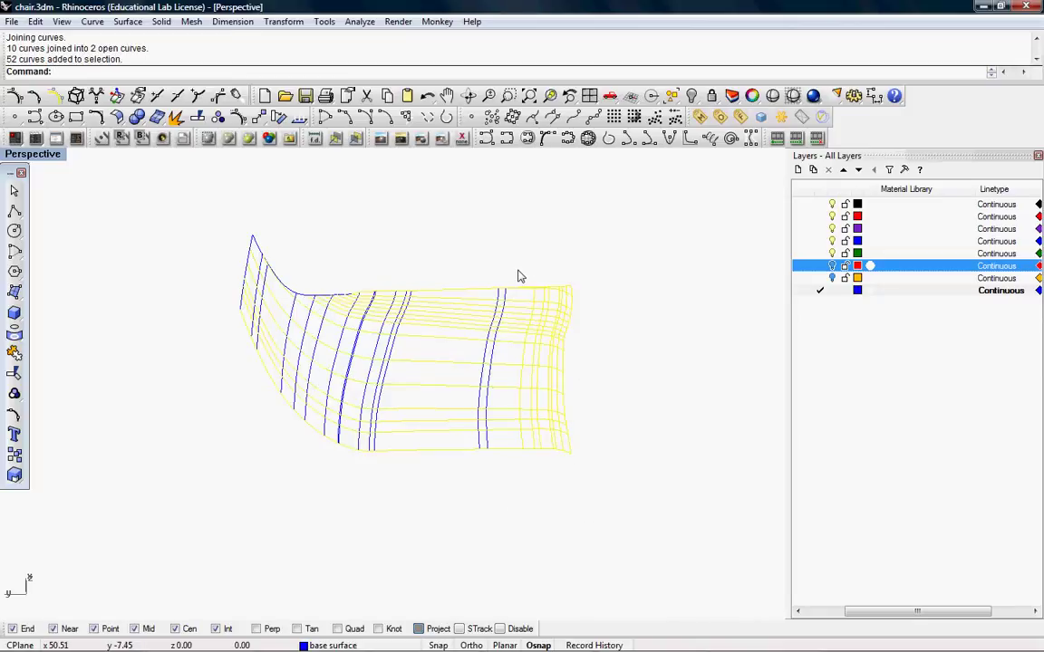
key(ctrl+j)
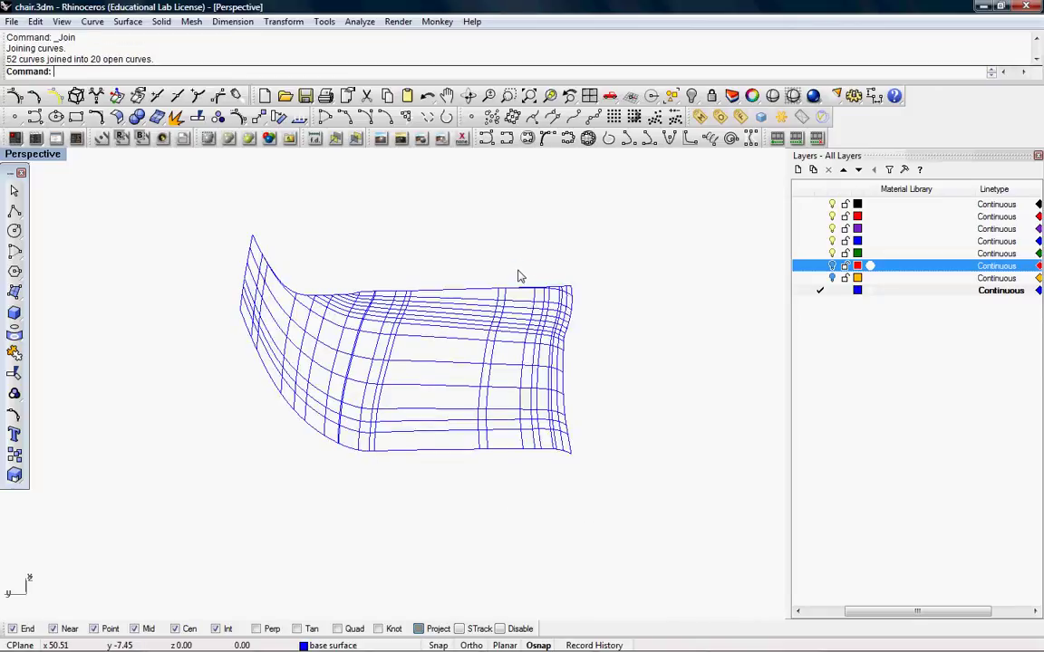
Step: Select the two joined cross curves at mid-seat together with several cross curves near the seat's front edge
scroll(518, 317, up, 3)
click(446, 390)
shift+click(465, 393)
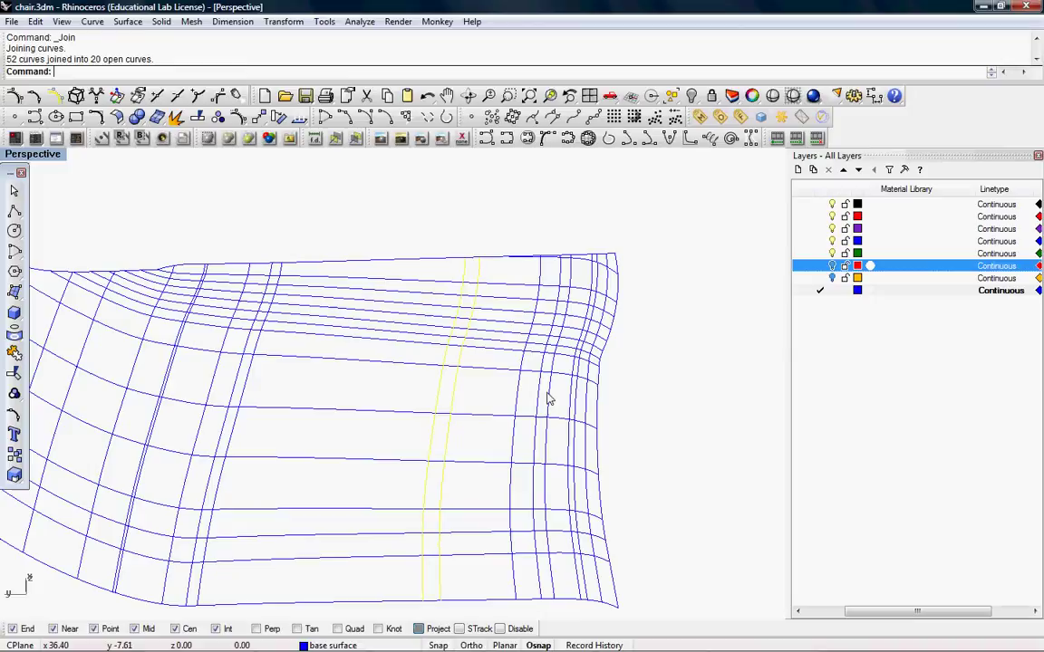
shift+click(549, 396)
shift+click(572, 401)
shift+click(587, 403)
shift+click(592, 408)
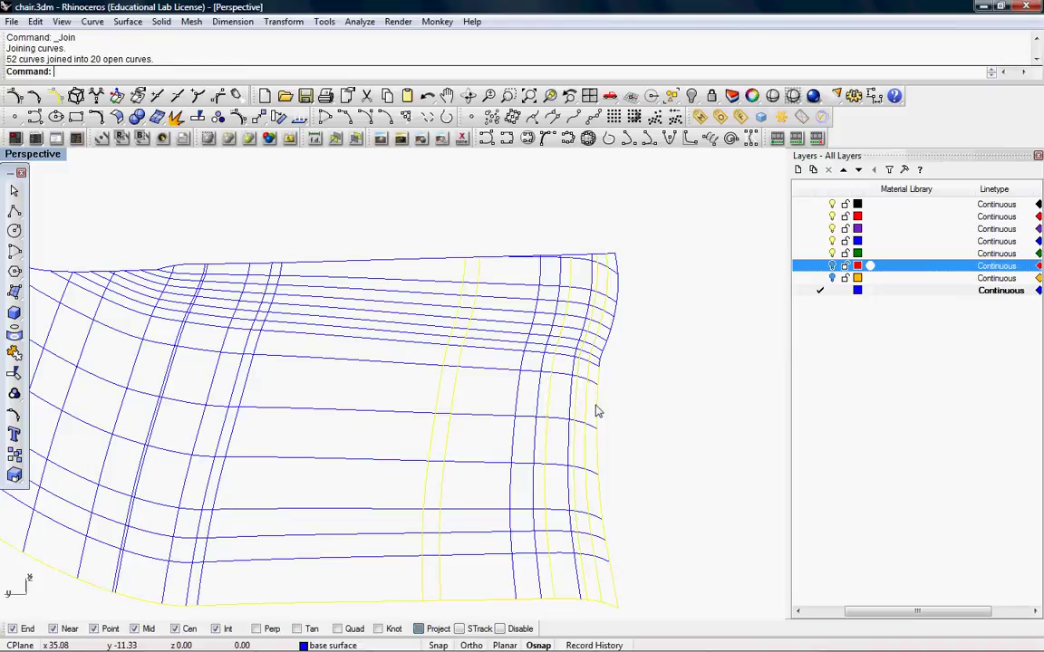
Step: Examine the spacing and shape of the extracted wireframe curves from several angles
scroll(596, 413, down, 2)
right_drag(607, 558, 424, 465)
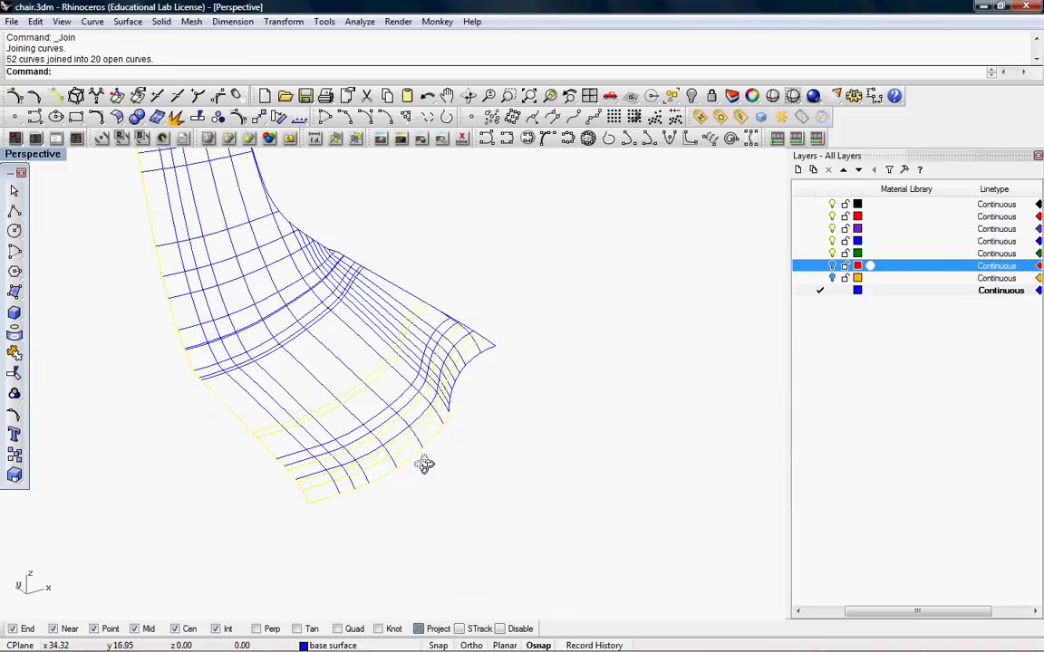
scroll(492, 444, down, 5)
right_drag(492, 443, 408, 440)
scroll(471, 384, up, 2)
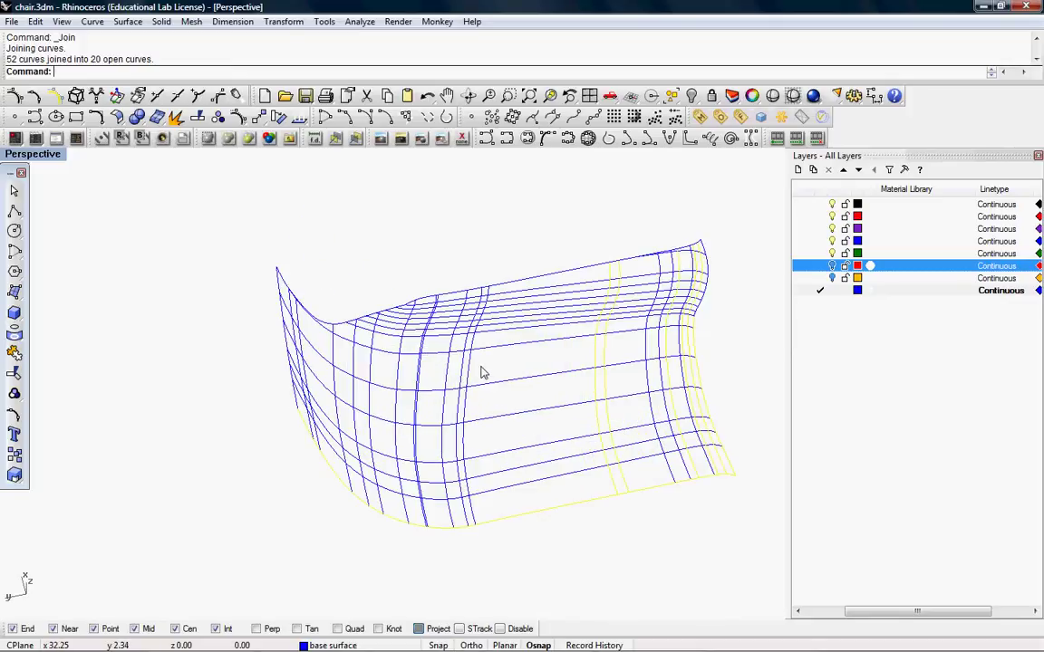
scroll(470, 335, down, 2)
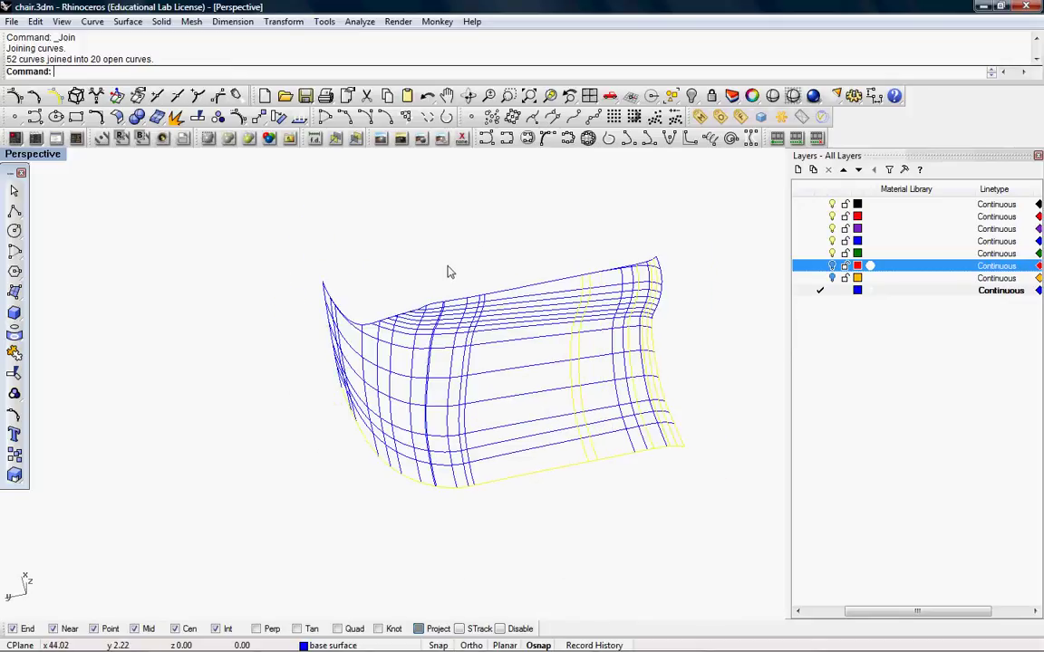
scroll(445, 419, down, 4)
right_drag(445, 419, 296, 290)
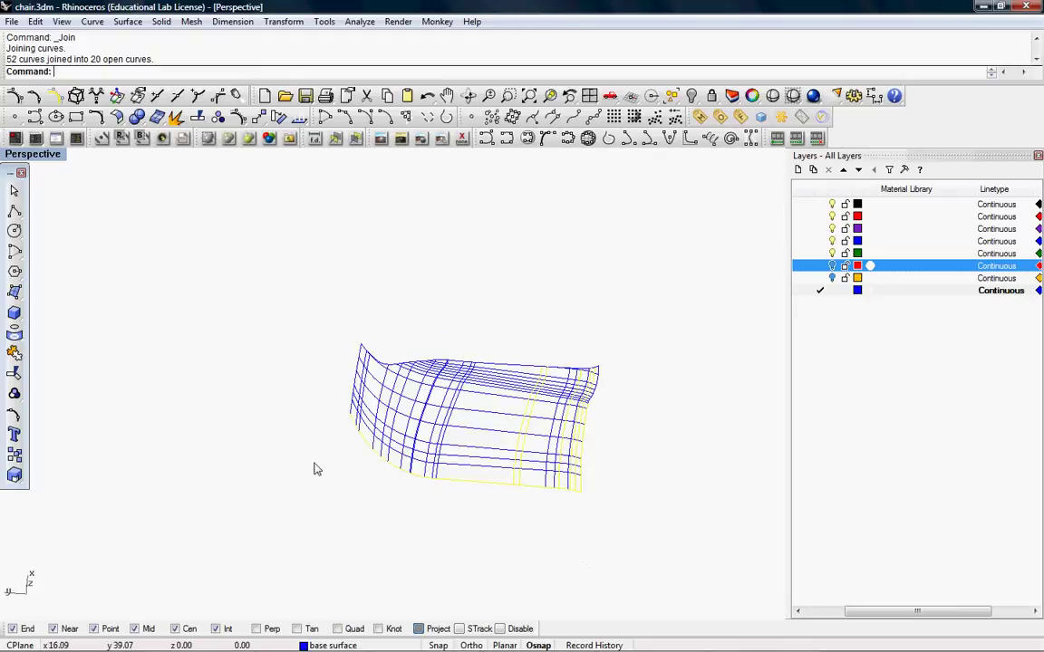
right_drag(593, 489, 417, 354)
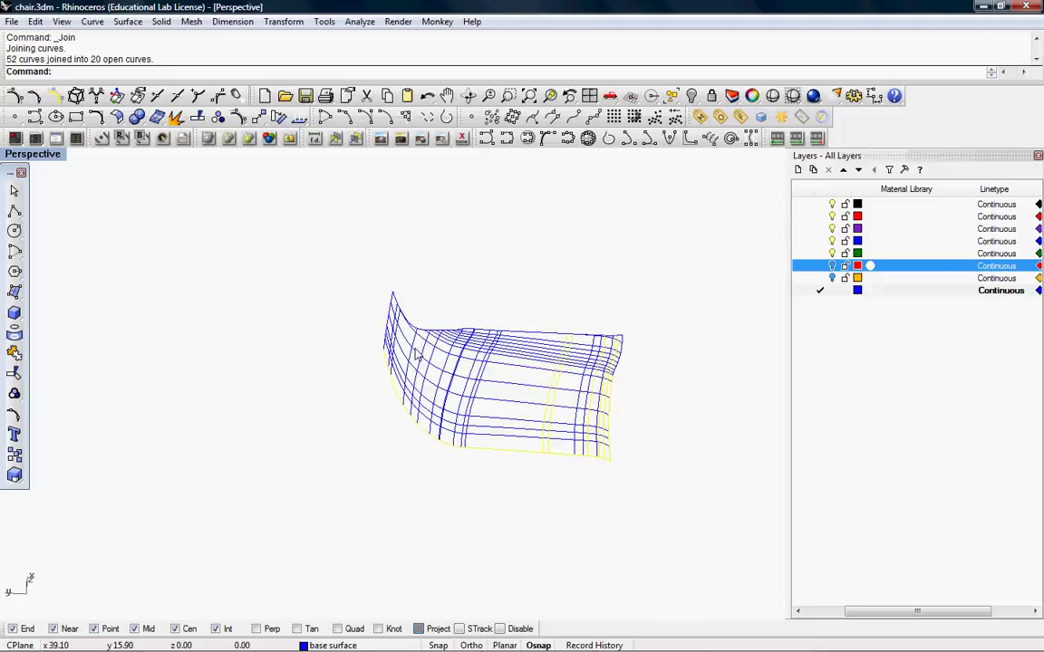
right_drag(649, 374, 548, 459)
Step: Delete all the extracted wireframe curves and show the chair polysurface's red layer again
drag(390, 283, 388, 282)
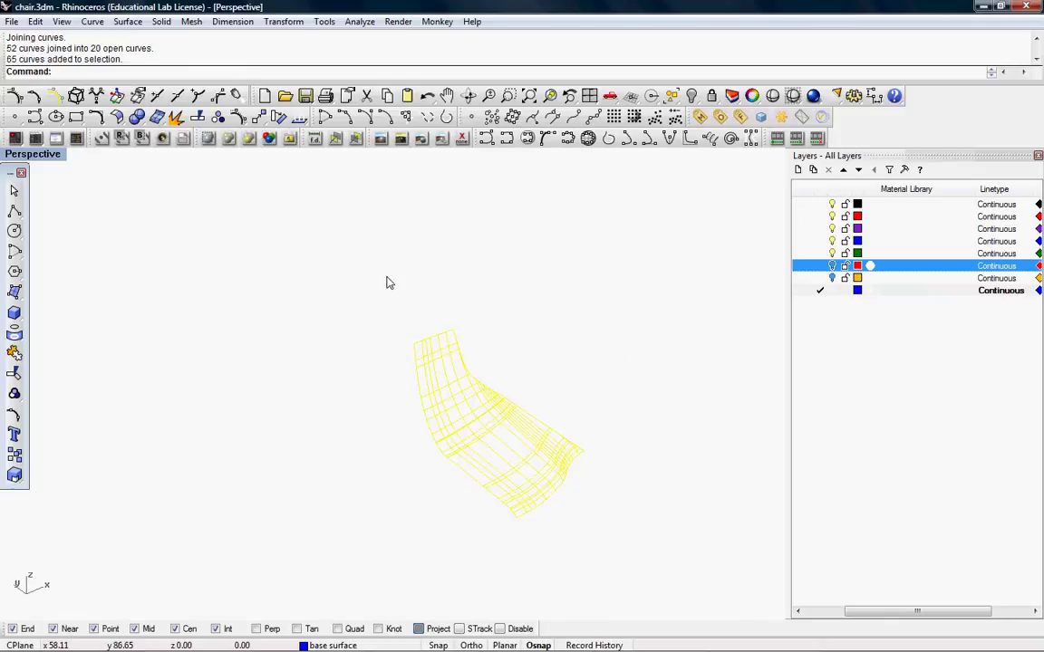
key(Delete)
click(833, 265)
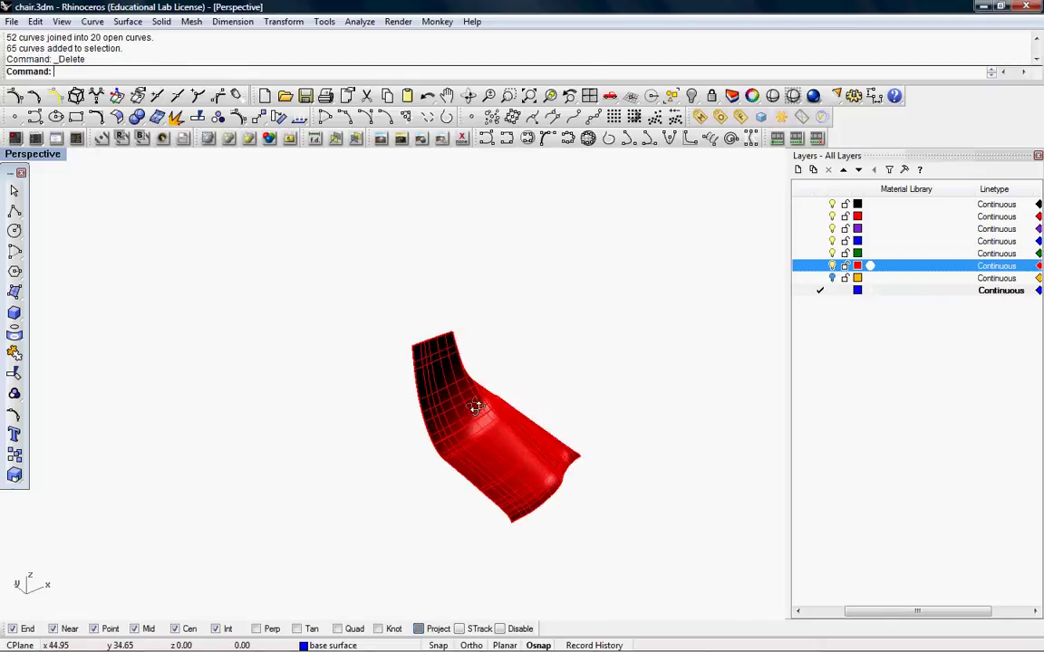
Step: Extract several lengthwise isocurves in the U direction from the chair surface with ExtractIsocurve, spaced across its width
right_drag(473, 407, 438, 438)
text(Extra)
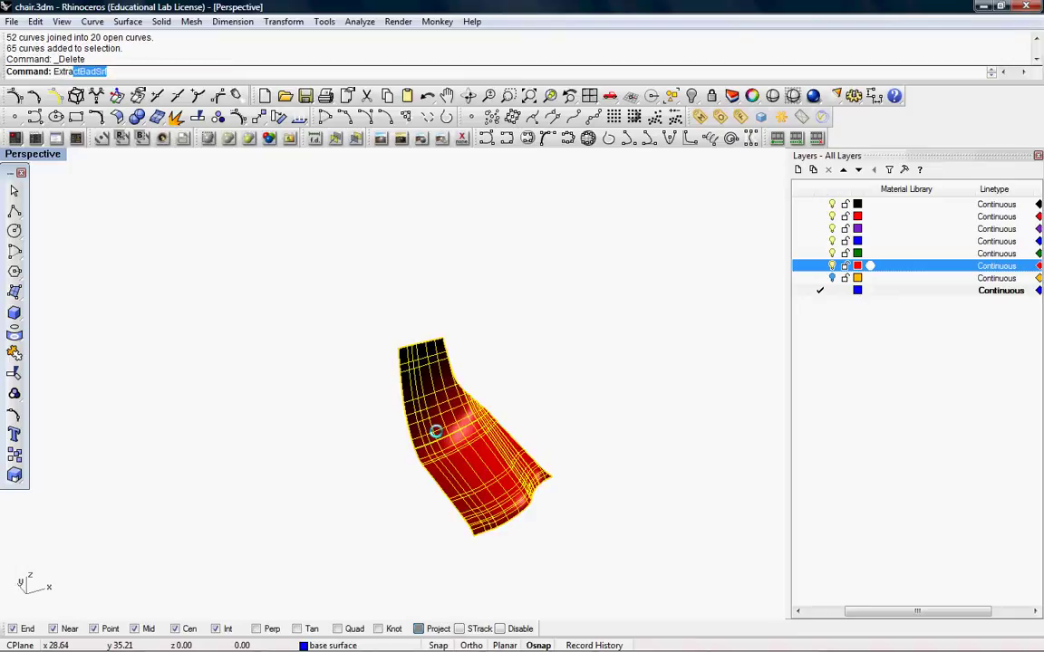
text(ctIsocurve)
key(Return)
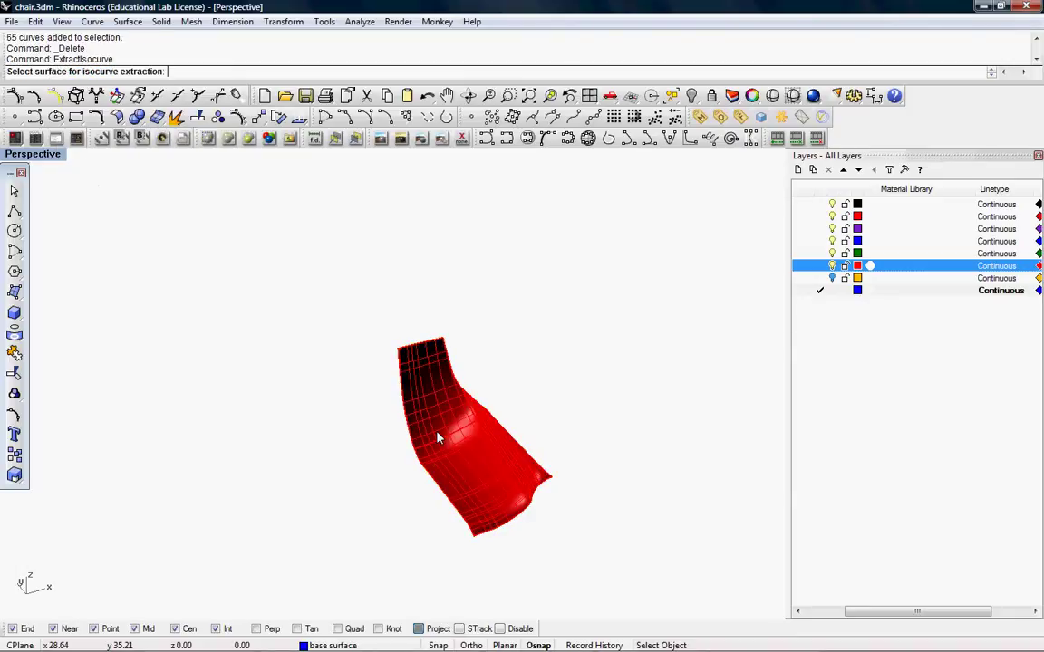
scroll(435, 430, up, 2)
click(492, 562)
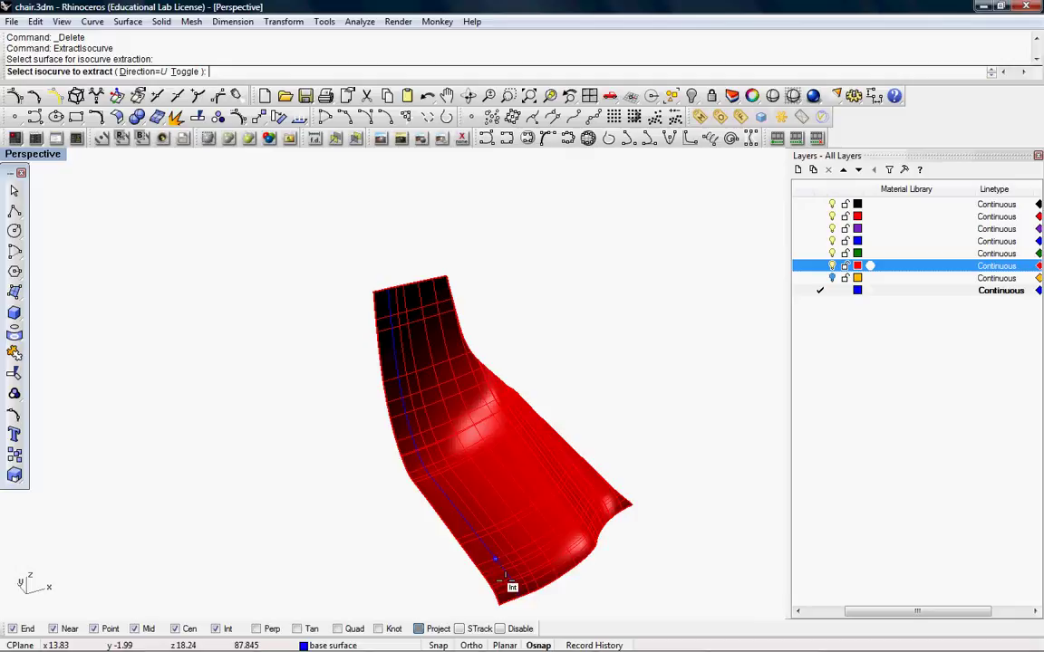
click(540, 580)
click(556, 561)
click(565, 541)
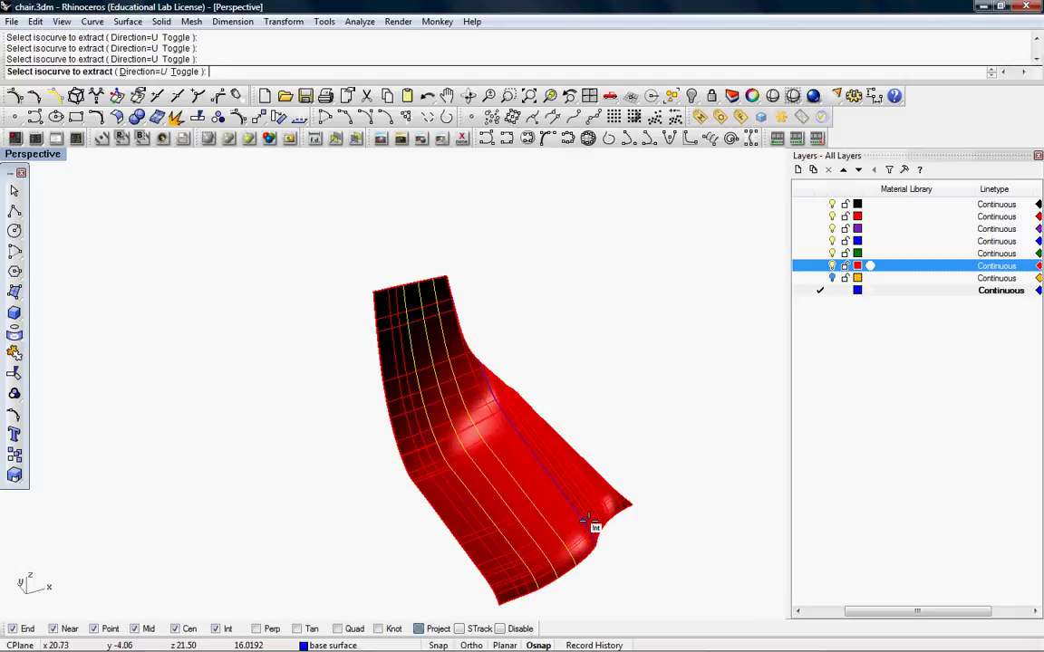
click(524, 577)
scroll(449, 453, down, 5)
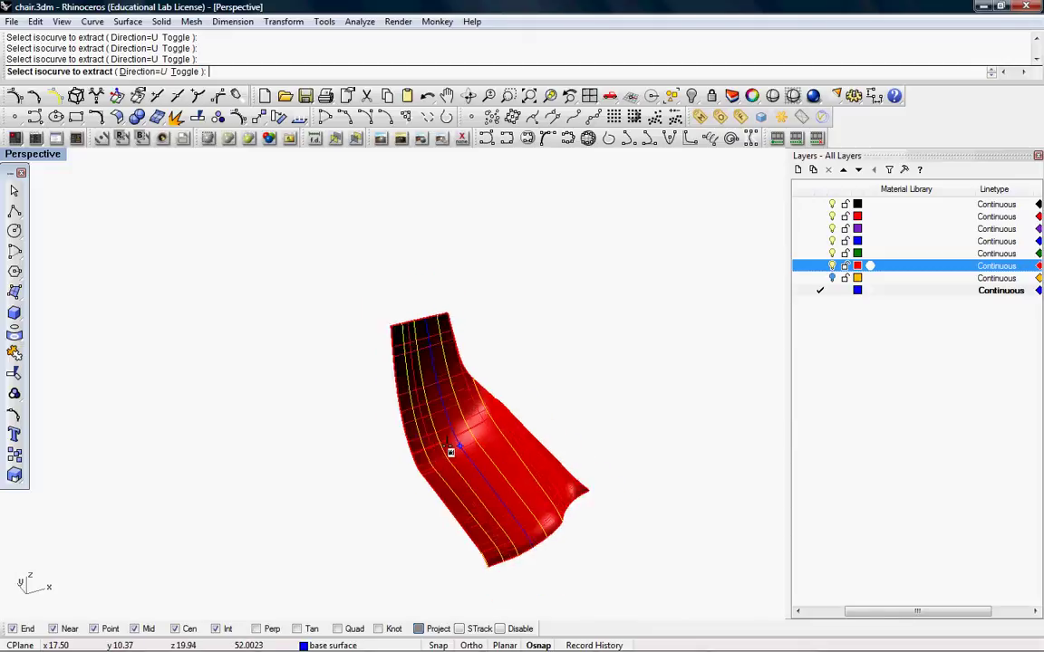
right_drag(461, 452, 402, 422)
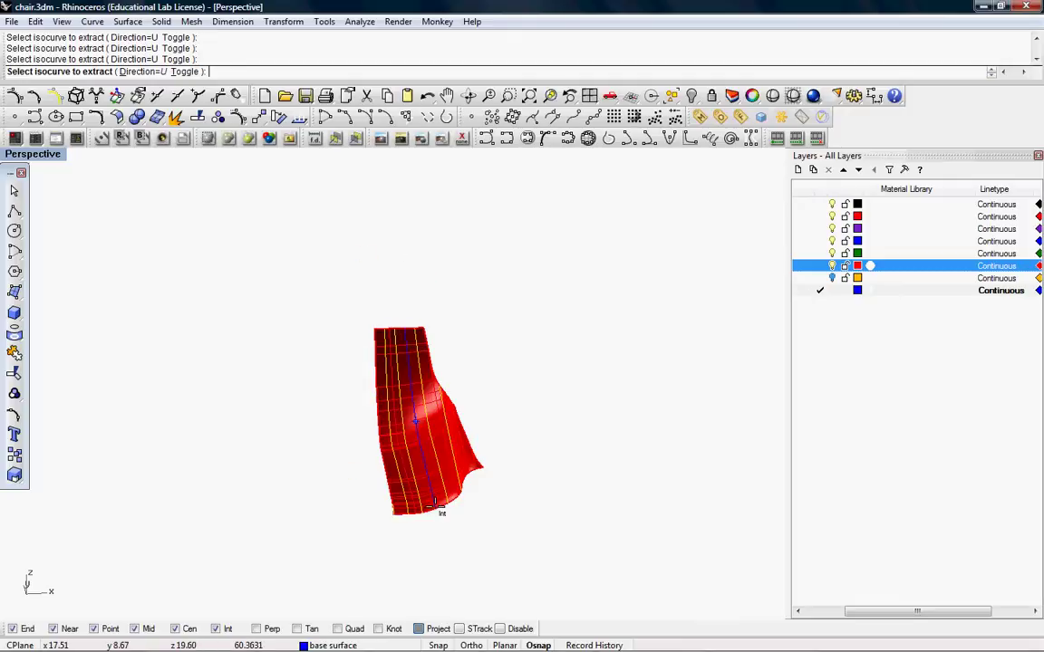
right_drag(448, 420, 469, 331)
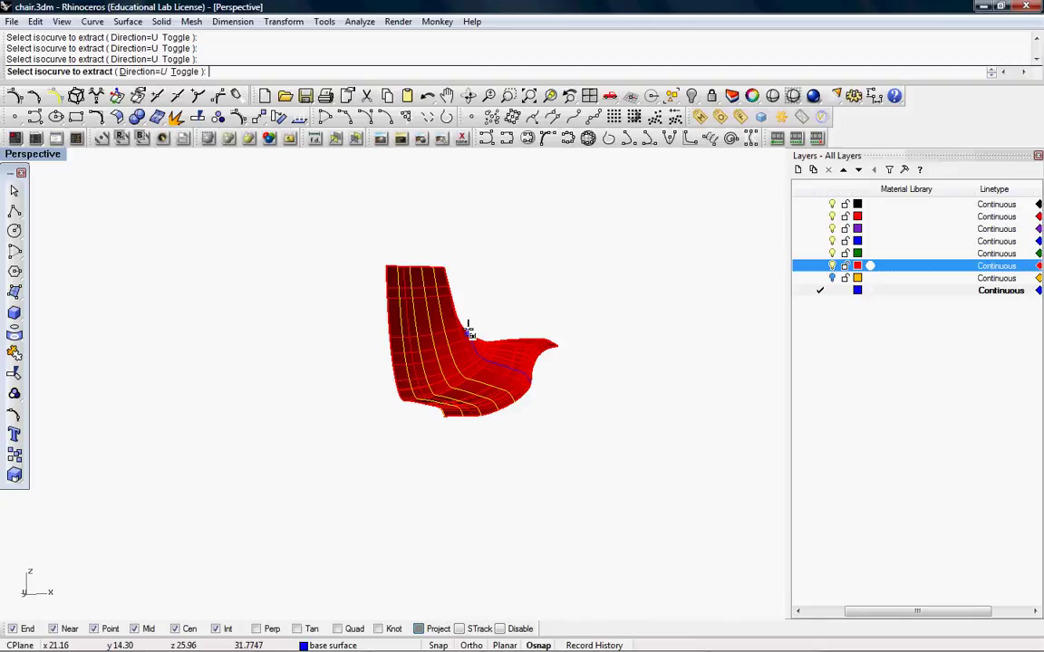
right_drag(546, 395, 496, 419)
right_click(383, 455)
Step: Hide the red layer that holds the chair polysurface
scroll(367, 444, up, 5)
click(557, 374)
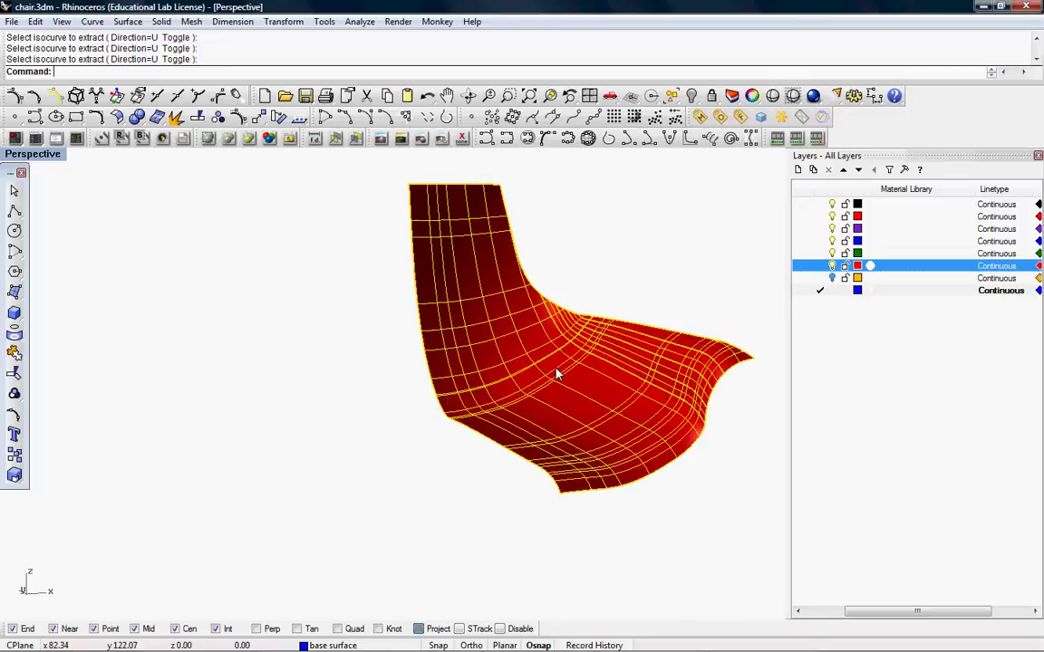
click(831, 265)
Step: Try a Tight loft through the five long isocurves in order across the chair, previewing a rebuild with 100 control points
right_drag(581, 356, 506, 368)
scroll(512, 366, down, 5)
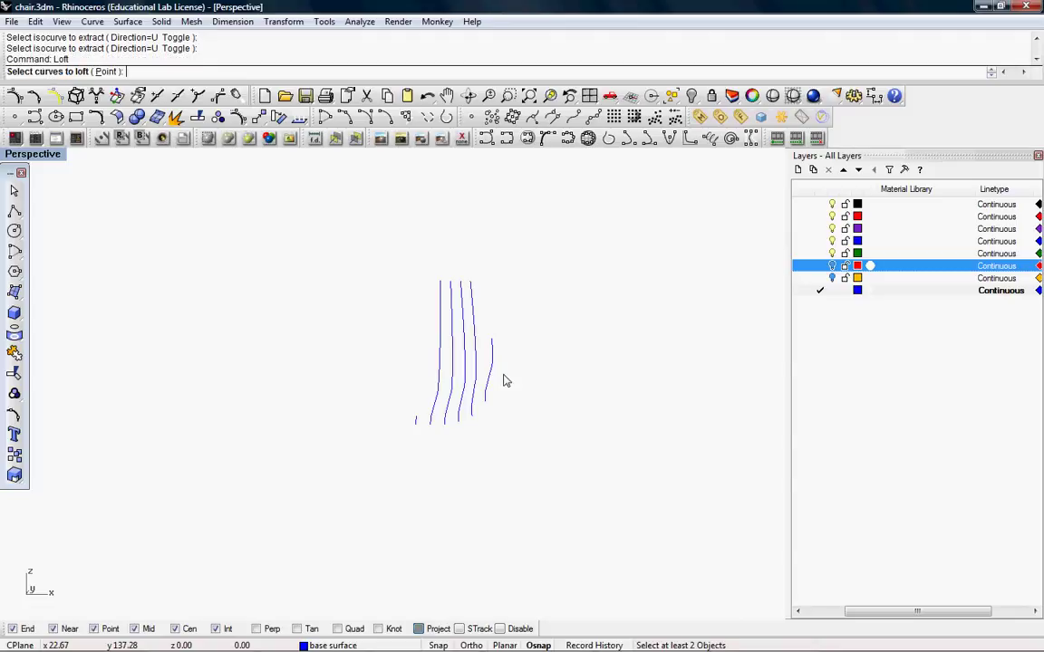
click(495, 374)
click(528, 401)
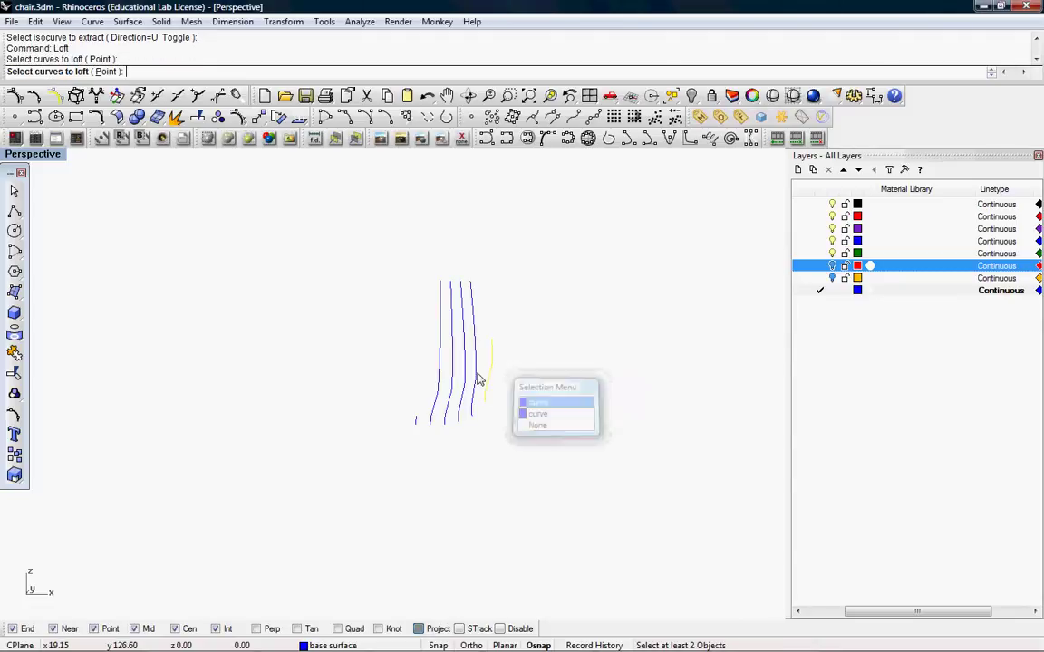
scroll(480, 379, up, 2)
click(449, 399)
click(429, 403)
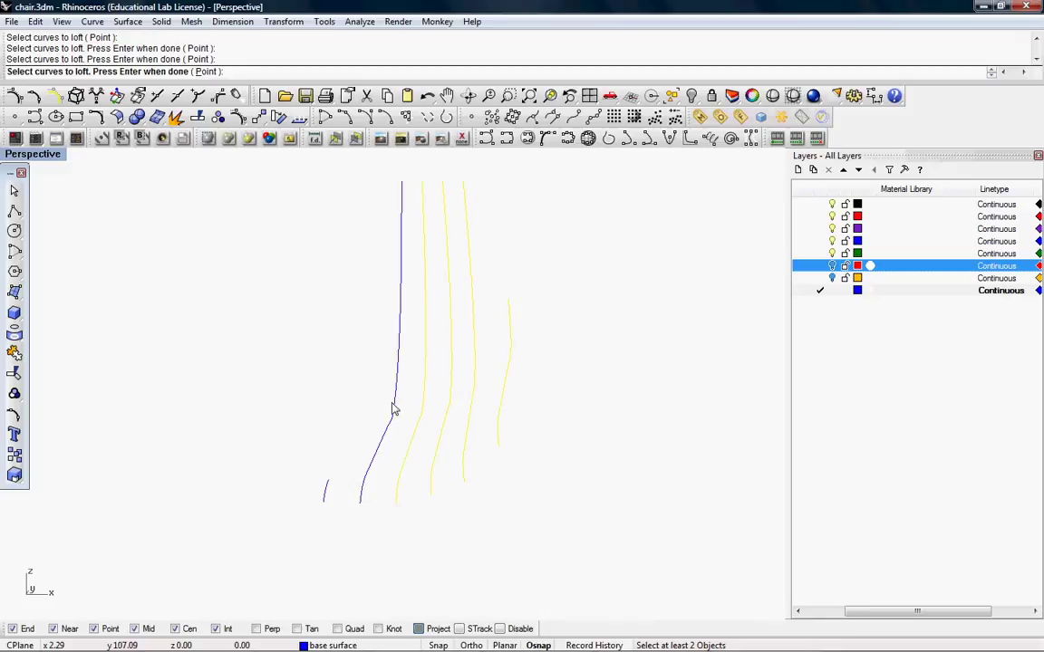
click(392, 407)
scroll(392, 408, down, 2)
right_drag(391, 410, 497, 420)
key(Return)
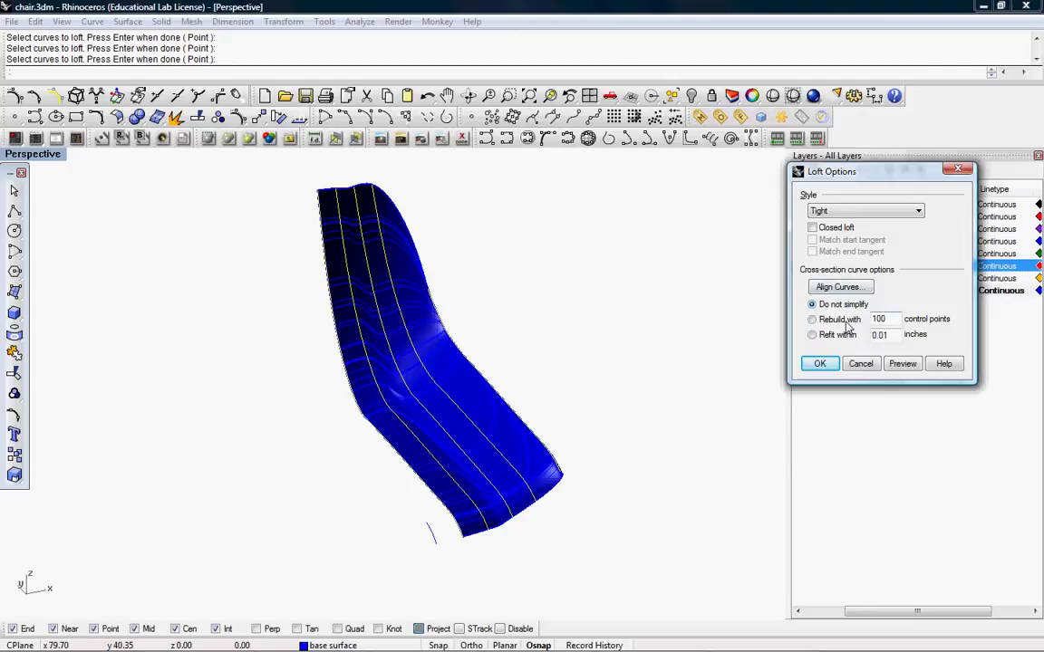
mouse_move(426, 373)
right_down()
mouse_move(350, 326)
mouse_move(432, 365)
right_up()
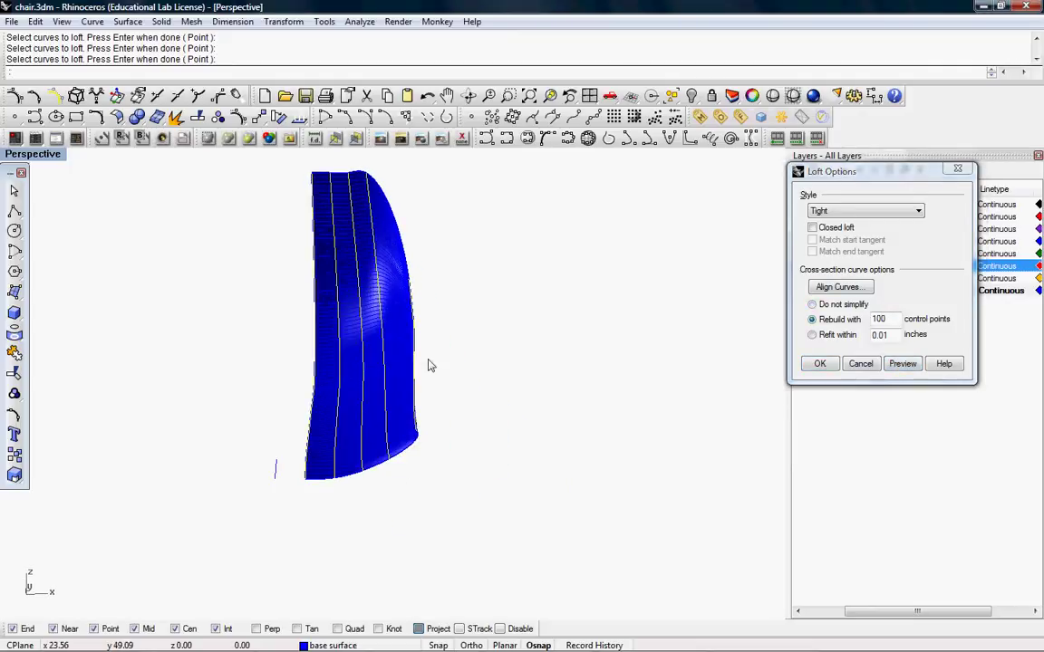
click(864, 366)
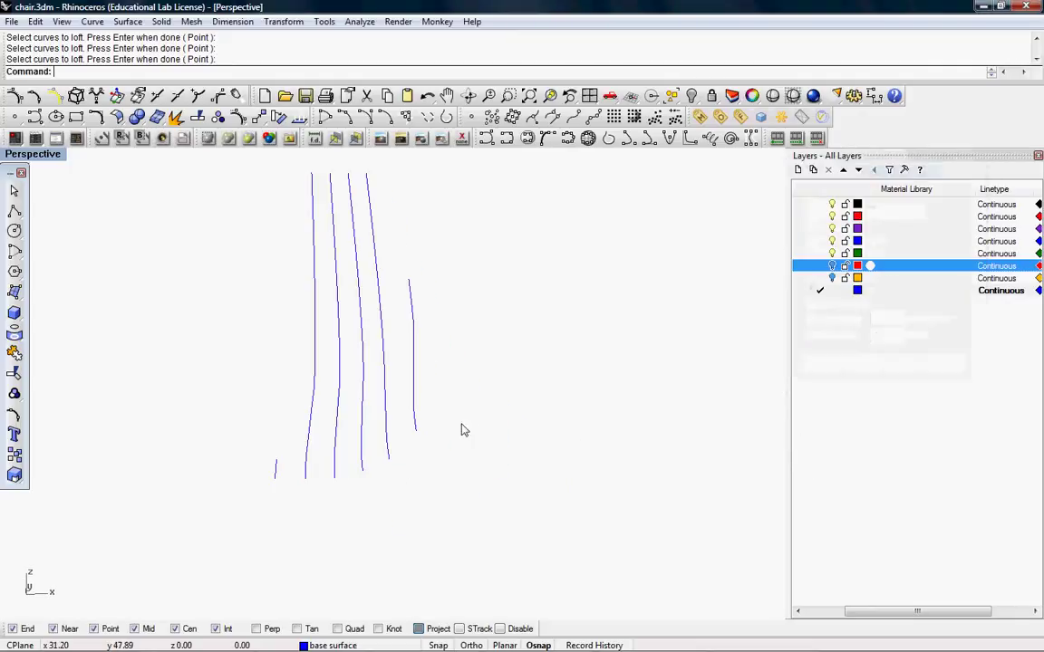
Step: Try to loft four of the long isocurves, selecting them out of sequence across the chair's width
right_drag(461, 429, 433, 392)
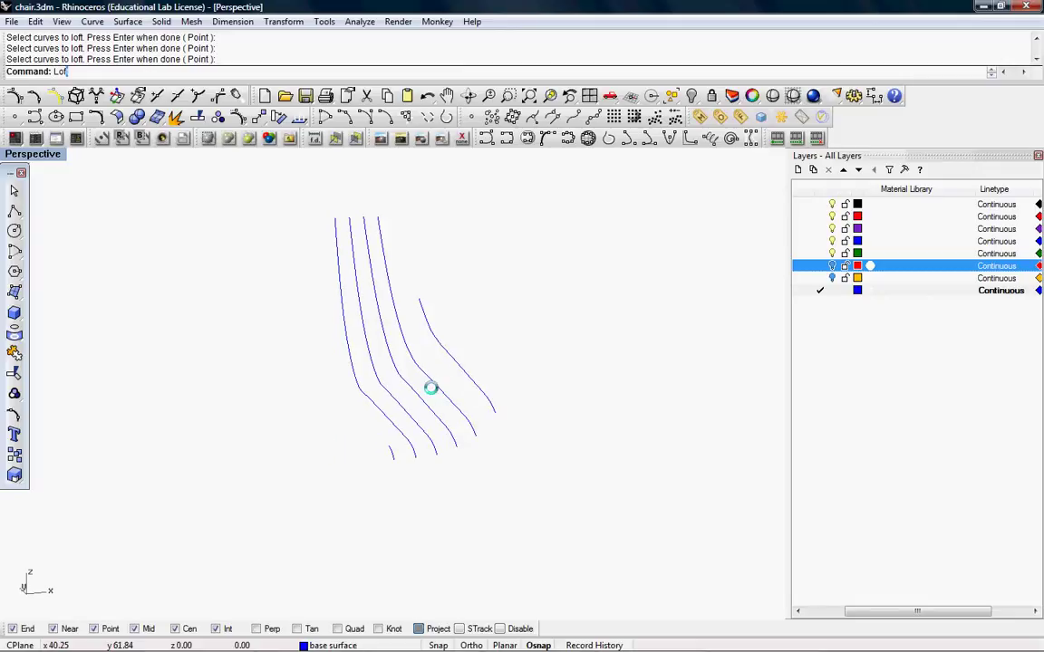
text(t)
key(Return)
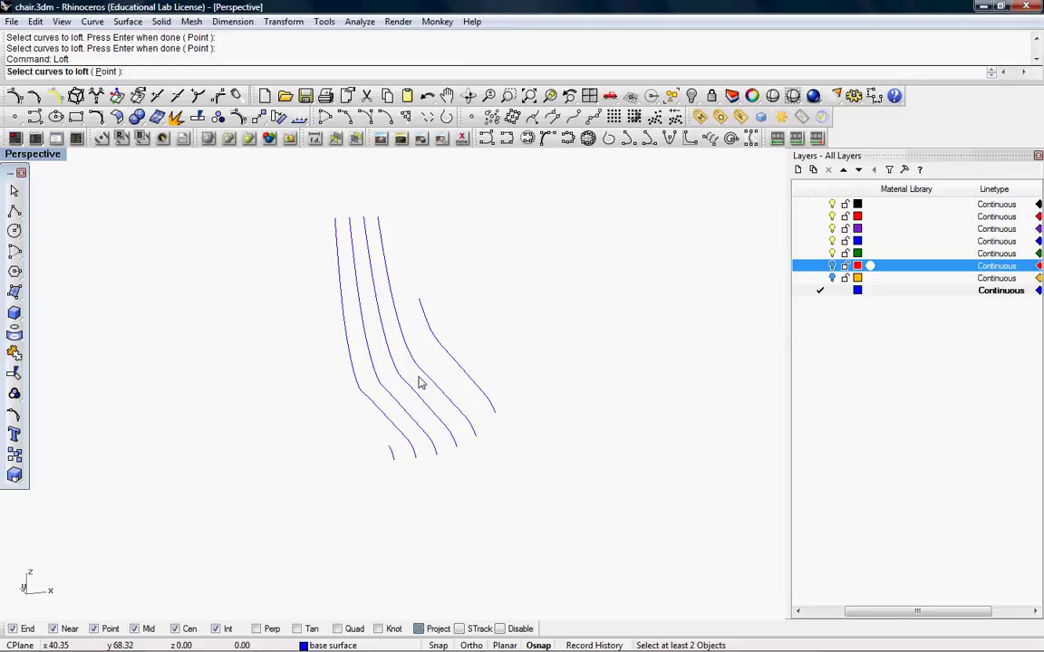
click(355, 385)
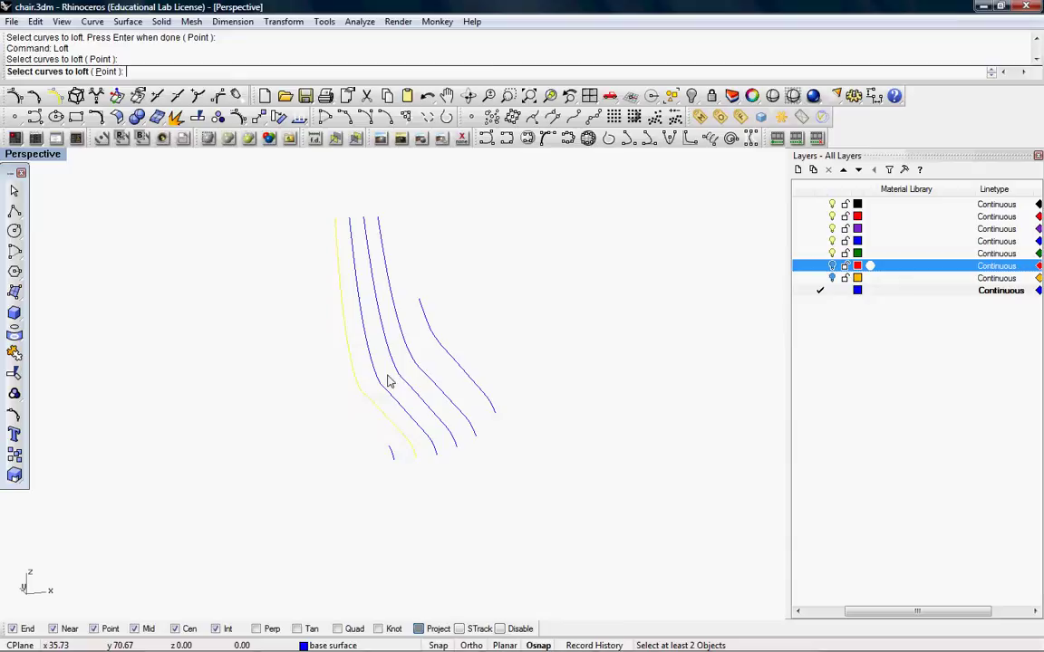
click(396, 369)
click(437, 343)
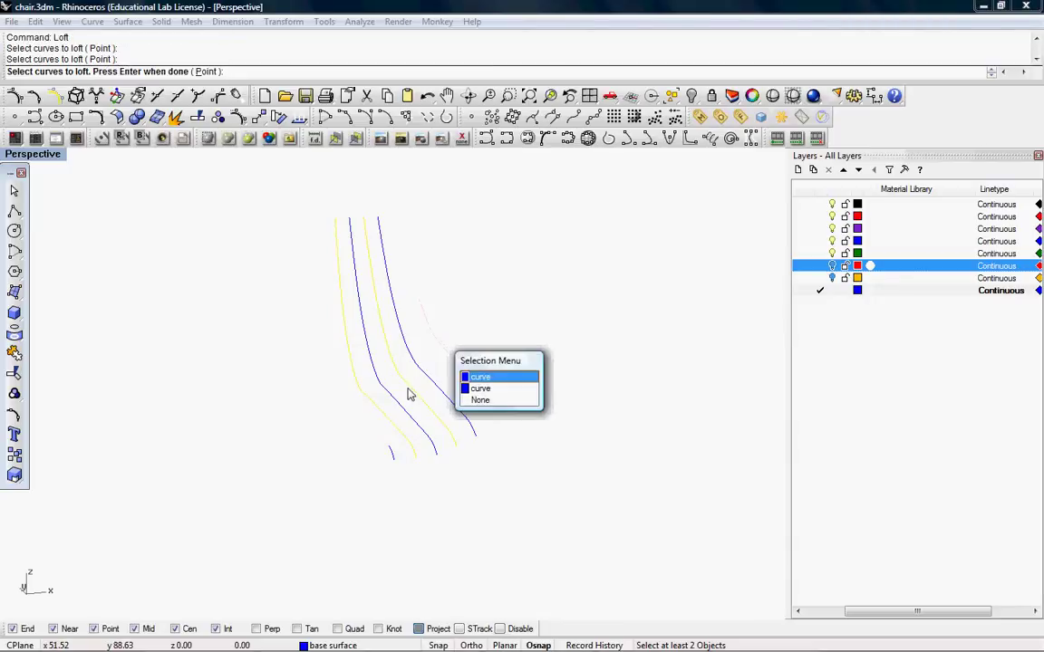
click(480, 381)
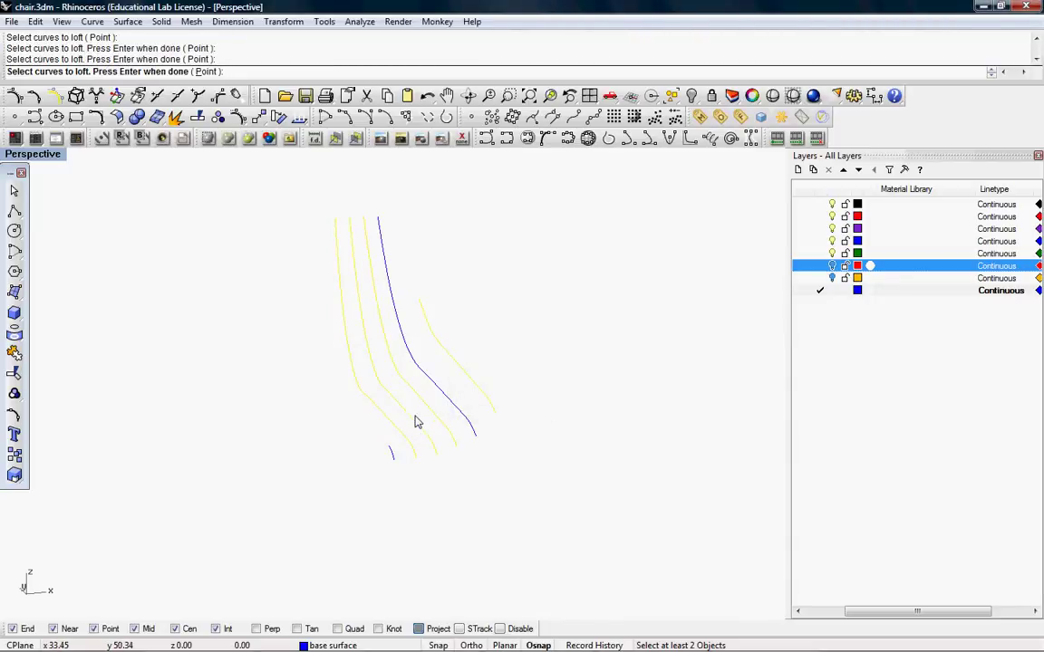
right_click(415, 416)
Step: Try reversing individual curve ends with Align Curves in the out-of-sequence loft, then cancel the loft
right_drag(454, 418, 425, 322)
click(852, 287)
right_drag(433, 393, 434, 310)
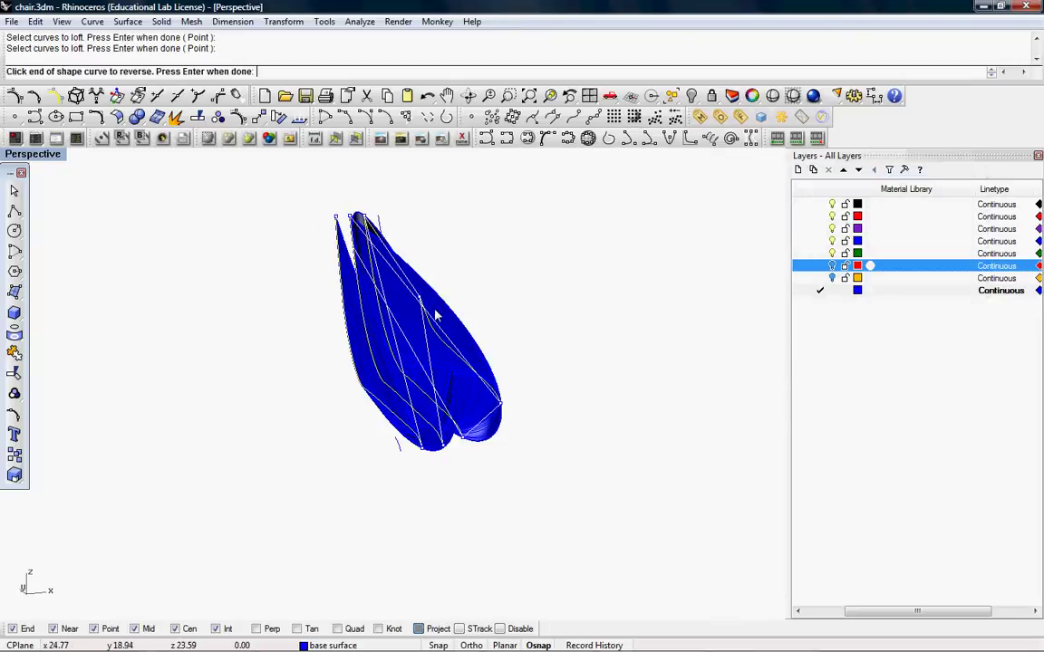
click(501, 405)
click(501, 405)
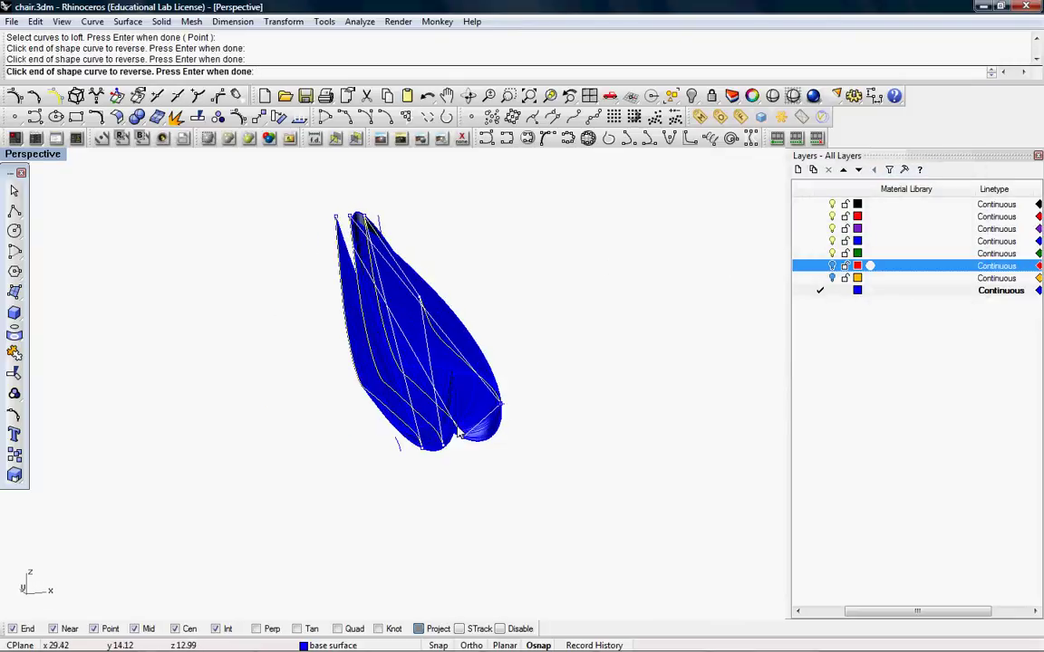
click(453, 440)
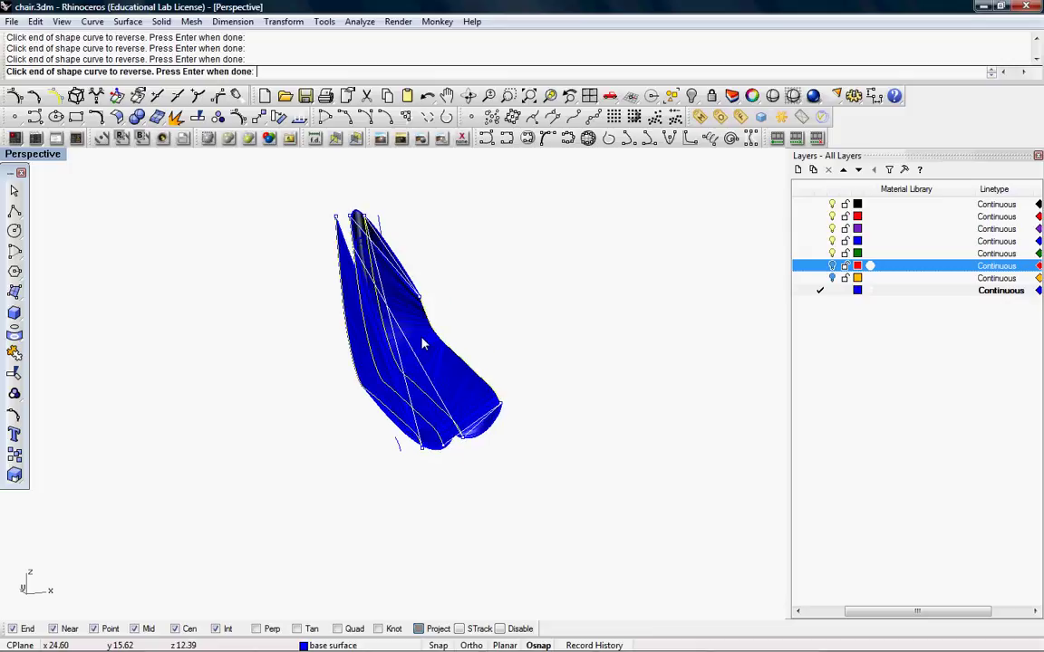
click(358, 217)
click(353, 228)
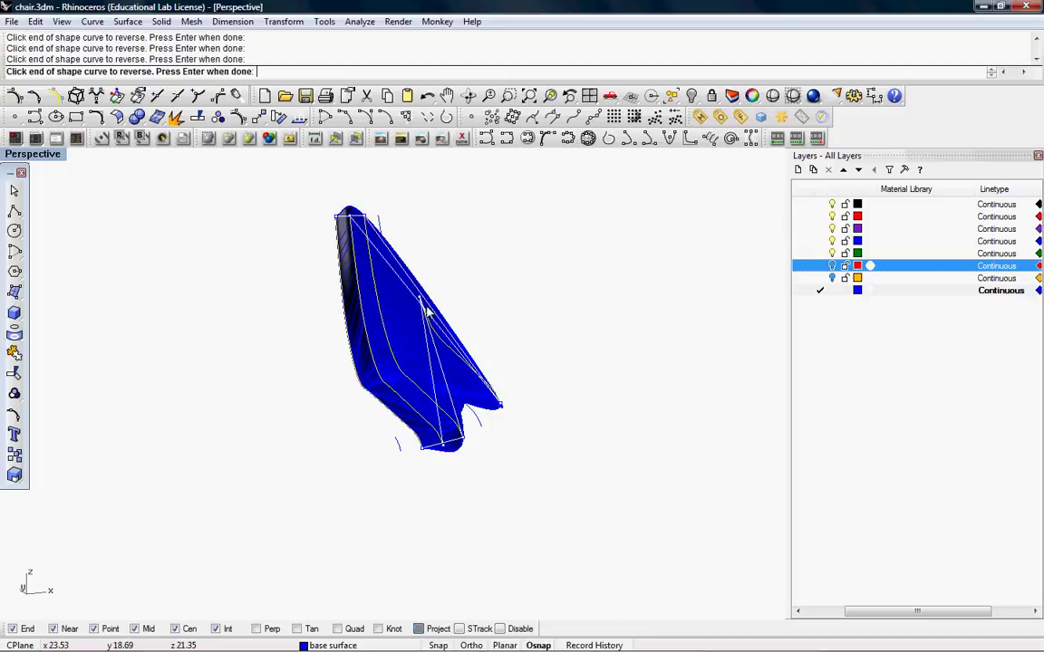
right_drag(427, 311, 391, 298)
key(Return)
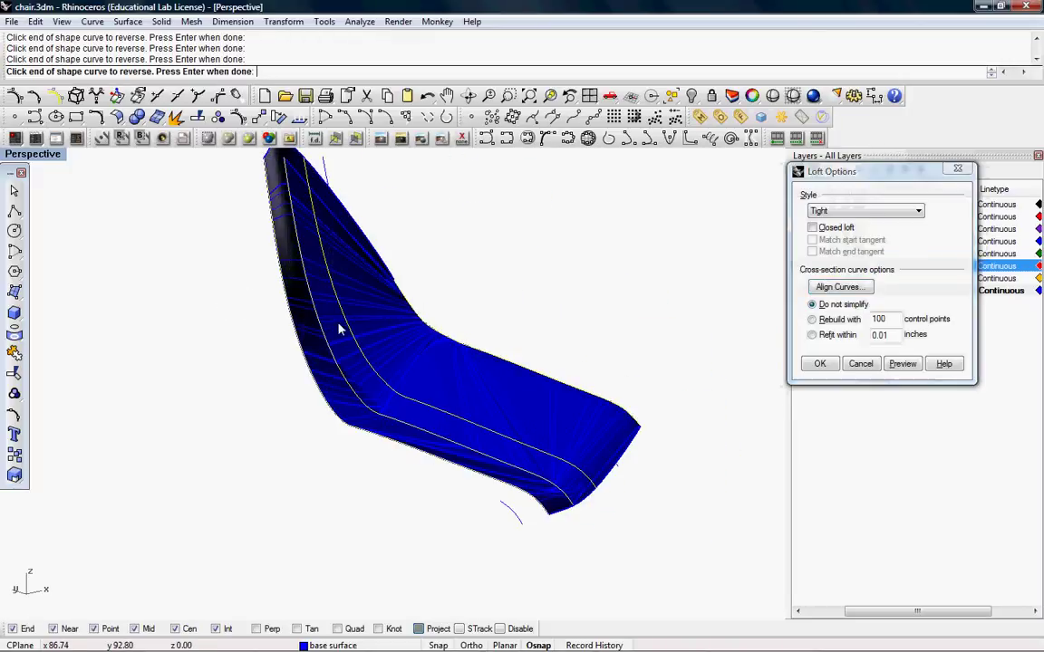
click(861, 363)
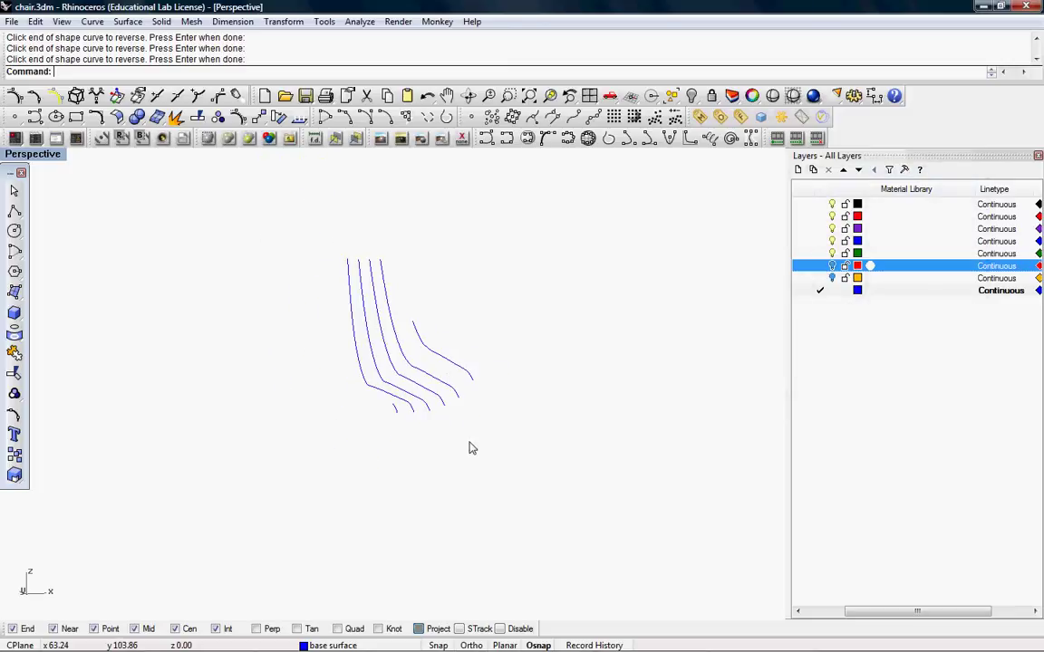
Step: Delete all the extracted isocurves and show the offset surface layer with the chair polysurface again
drag(308, 262, 309, 263)
key(Delete)
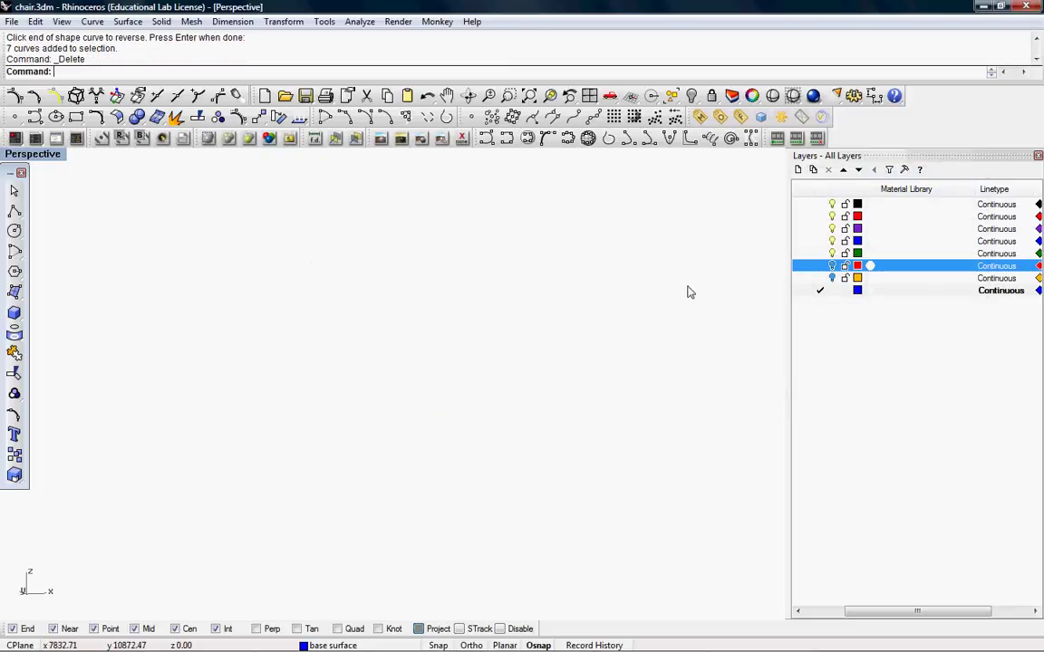
click(832, 265)
right_drag(559, 399, 378, 429)
scroll(356, 361, up, 7)
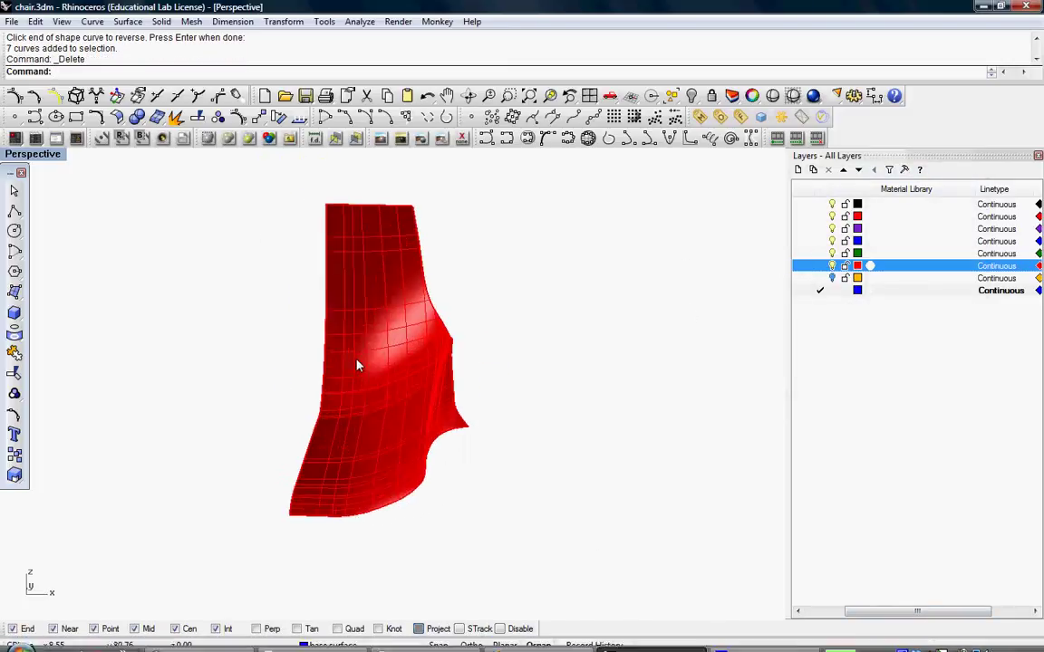
right_drag(356, 361, 455, 363)
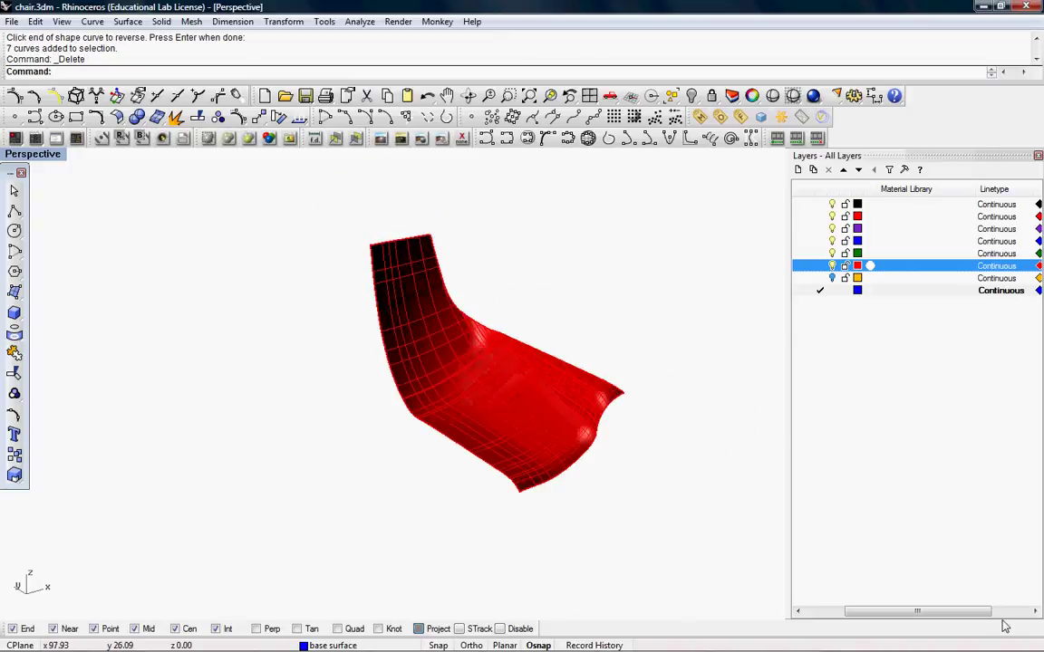
drag(962, 614, 823, 559)
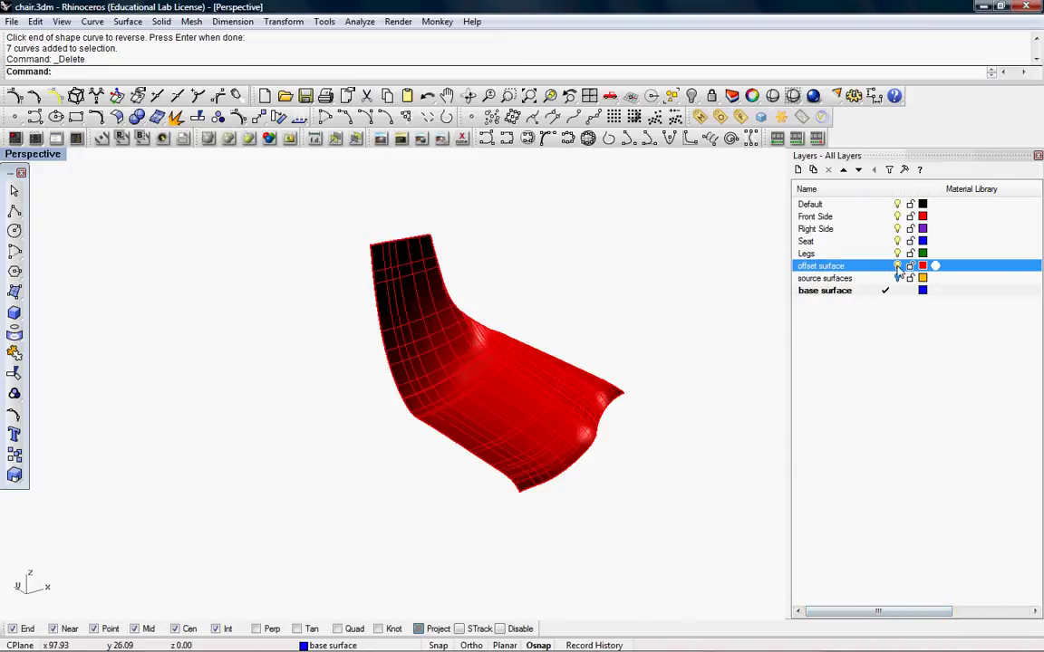
Step: Contour the chair polysurface along its depth in the Top view with a 0.50 distance between contours
right_drag(501, 428, 486, 419)
click(485, 414)
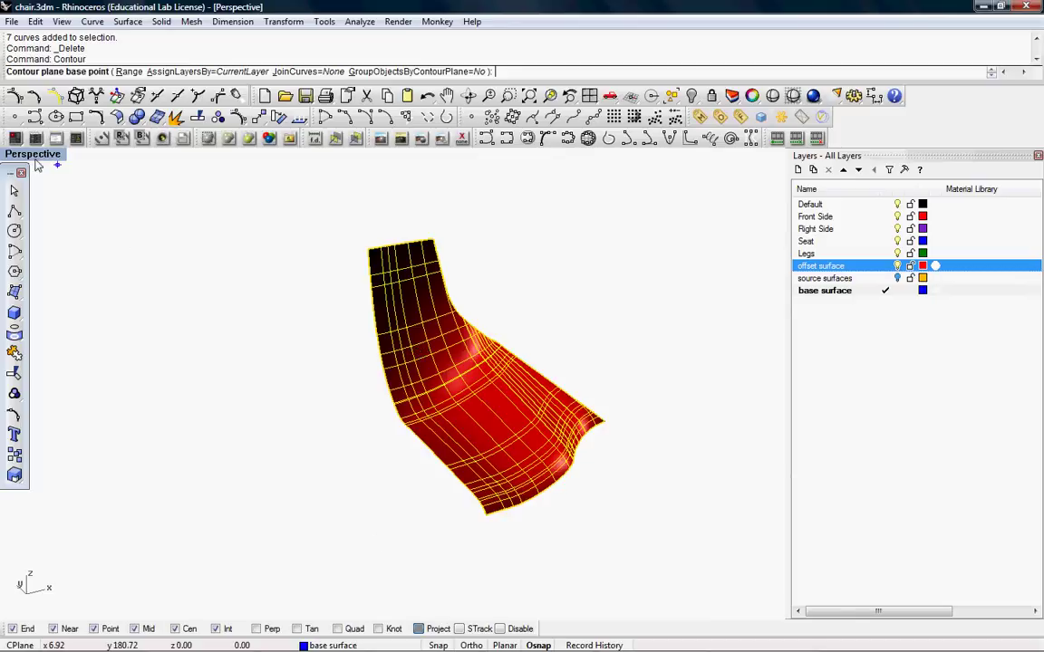
double_click(34, 153)
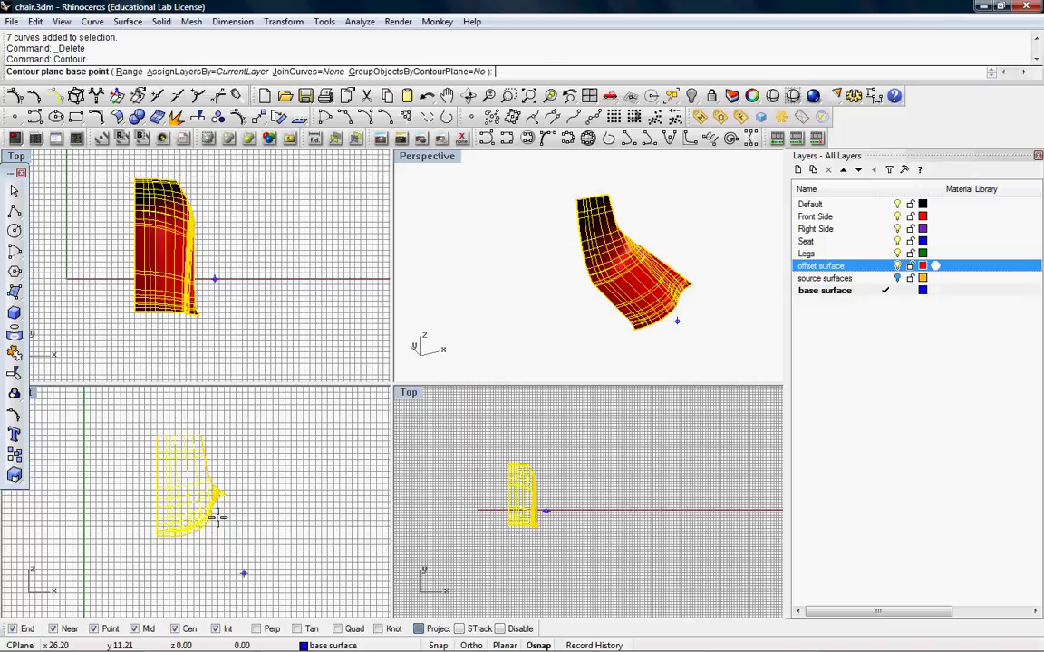
click(180, 587)
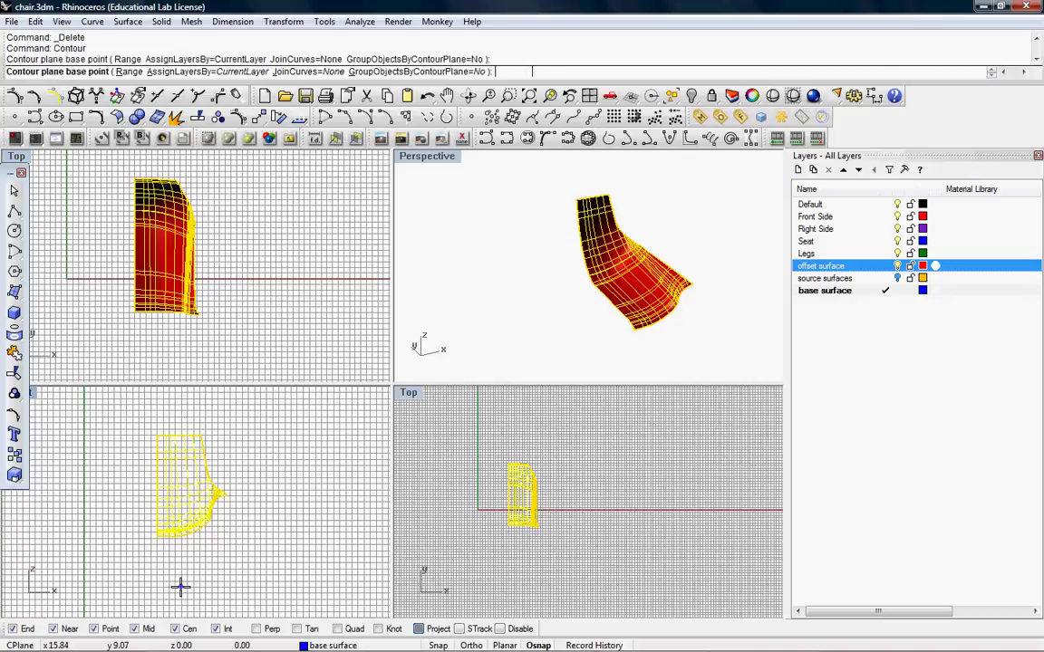
click(525, 438)
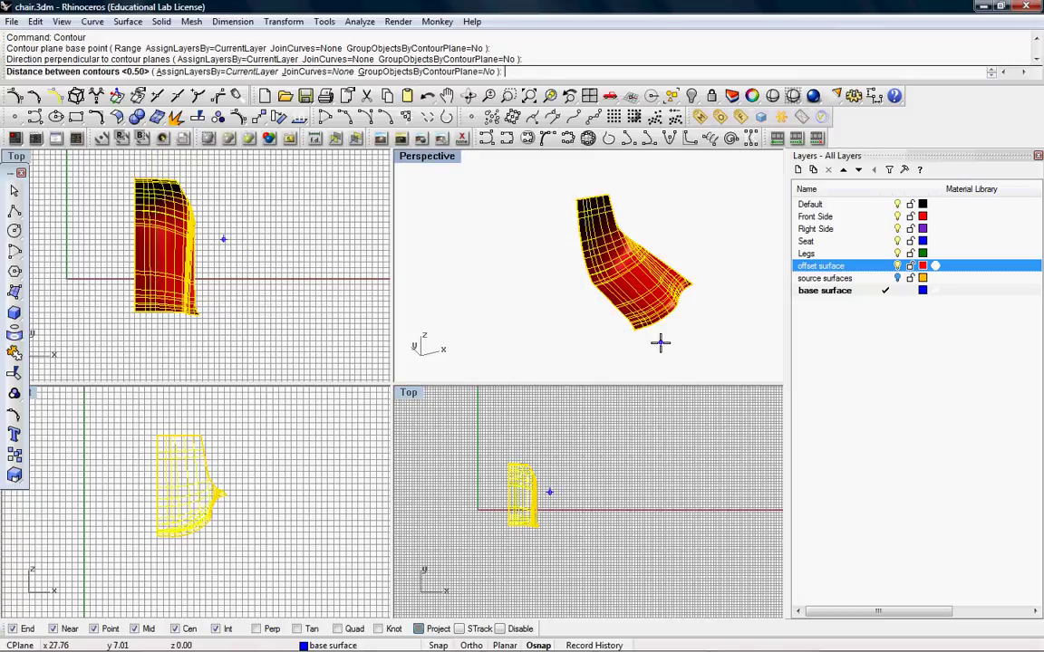
key(Return)
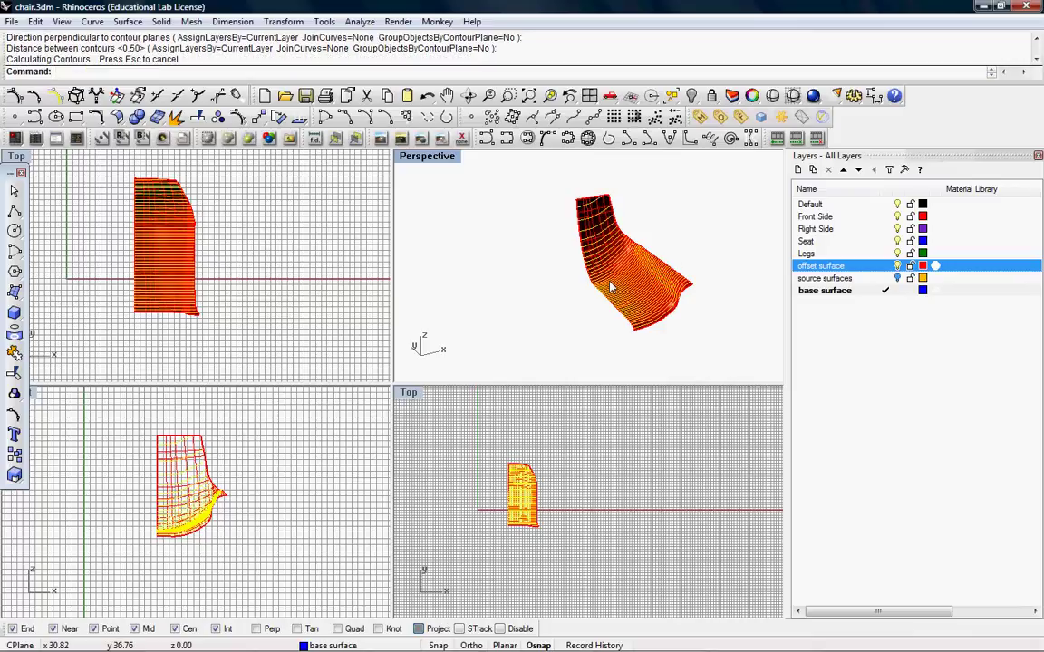
Step: Hide the offset surface layer and join all the contour segments into continuous curves
right_drag(615, 287, 689, 272)
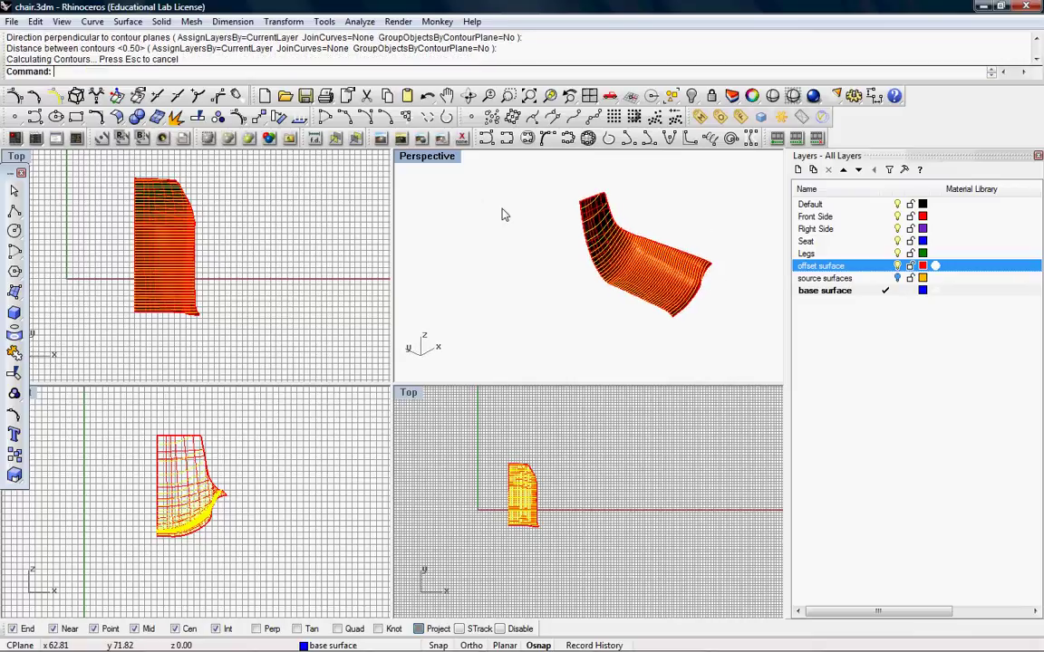
double_click(447, 159)
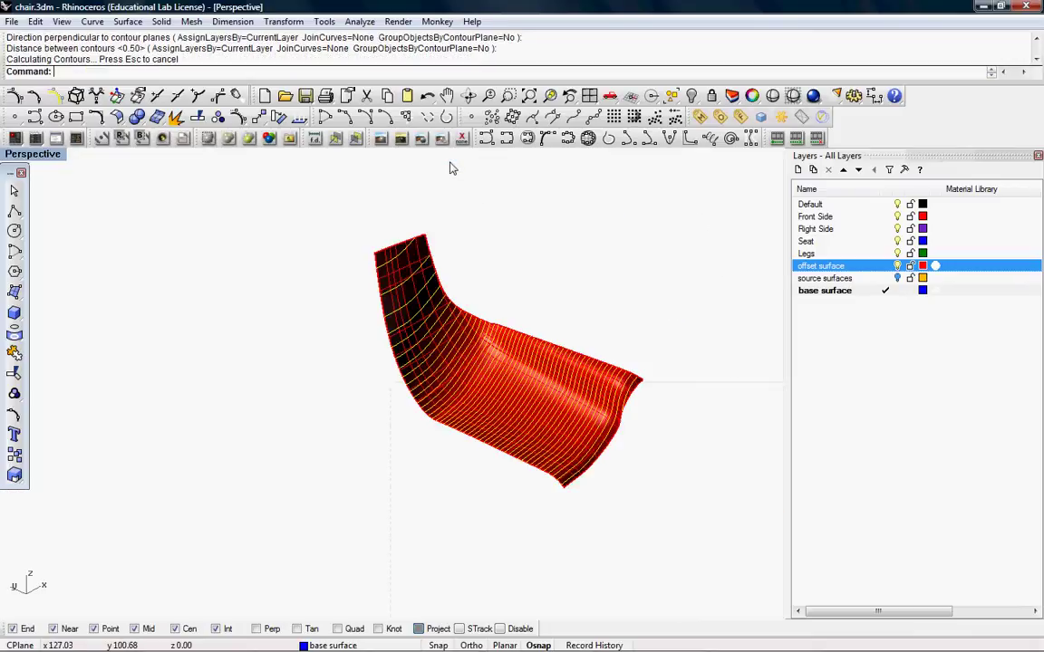
click(897, 268)
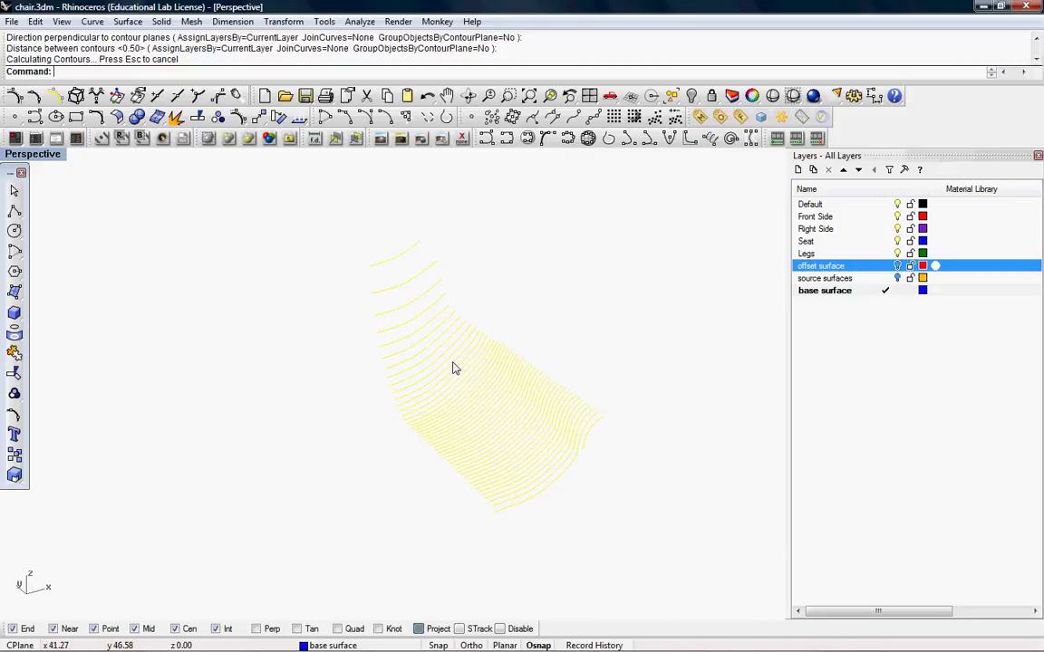
key(Escape)
drag(621, 526, 301, 228)
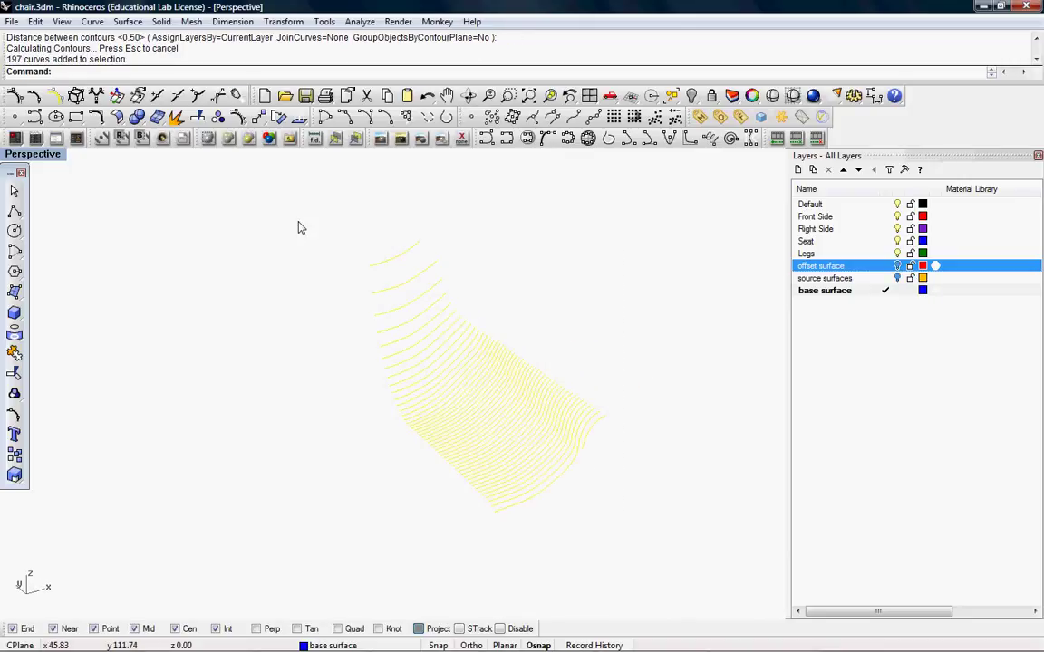
key(ctrl+j)
key(Escape)
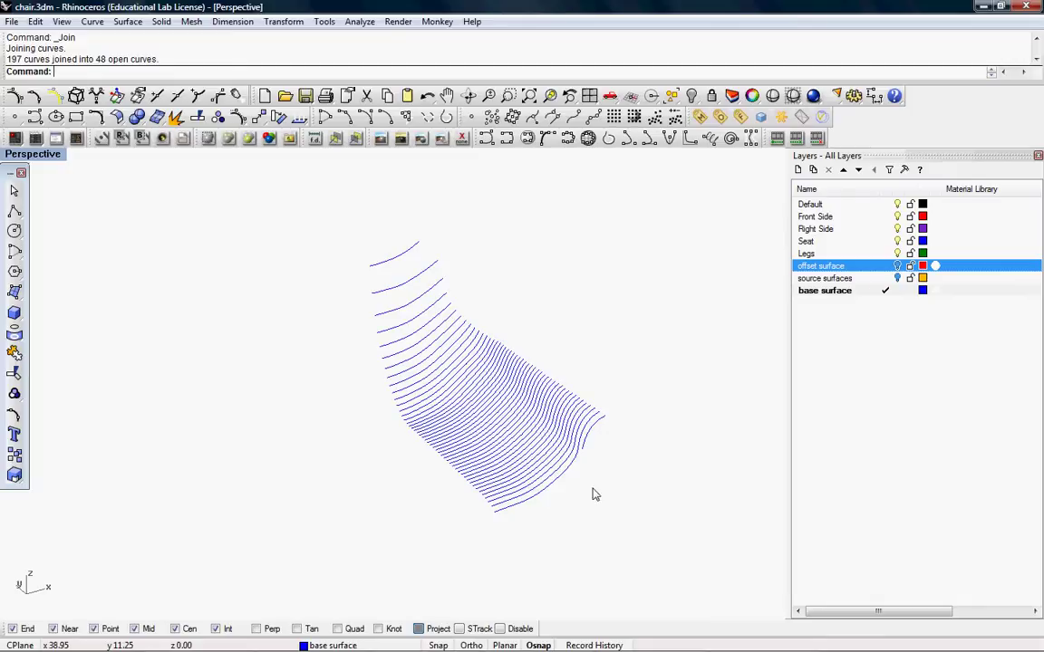
Step: Delete the short partial contour at the seat's front edge and loft a surface through all the remaining contour curves
key(Delete)
right_drag(525, 454, 587, 460)
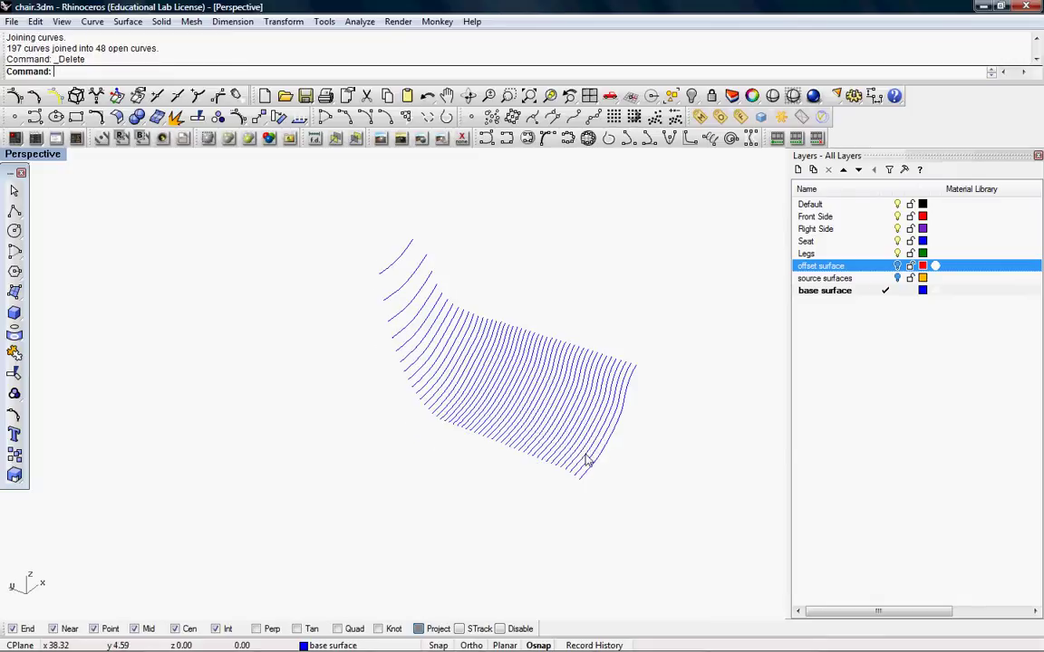
drag(596, 541, 369, 242)
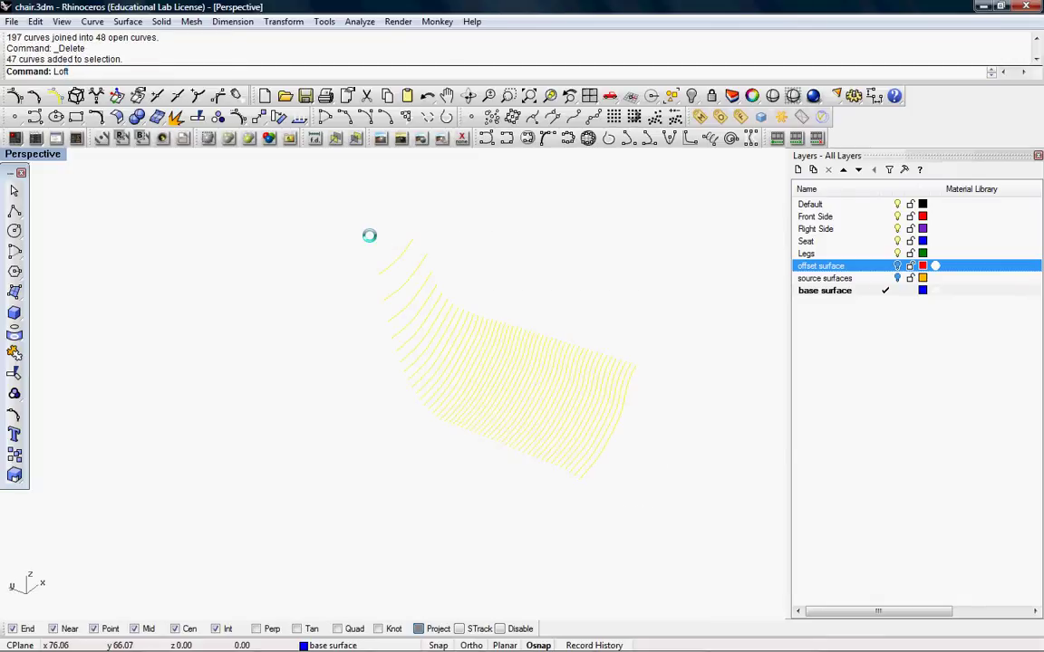
right_drag(415, 275, 359, 352)
click(818, 363)
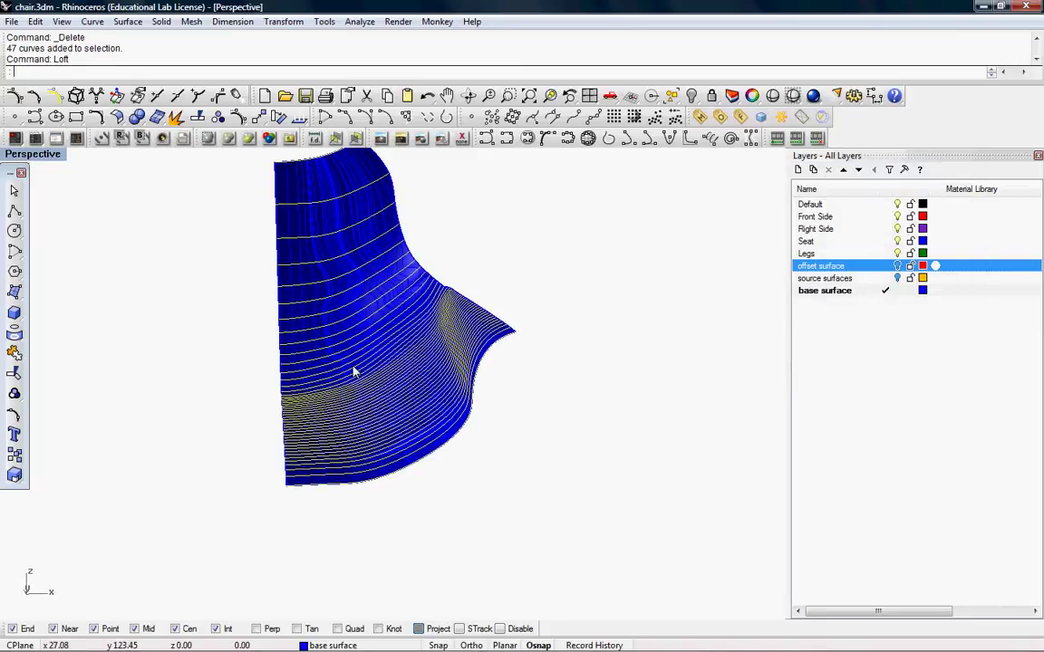
Step: Move the selected contour curves to the source surfaces layer
right_drag(346, 362, 453, 336)
click(852, 279)
right_click(858, 283)
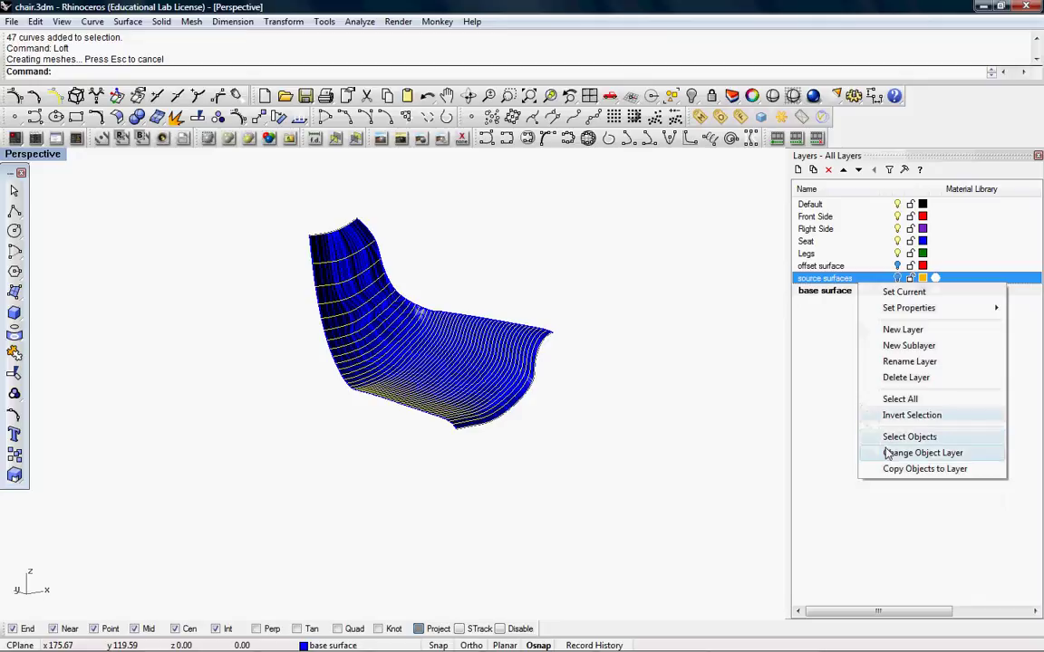
click(888, 452)
Step: Show the offset surface layer and move the blue lofted polysurface to the source surfaces layer
click(896, 267)
right_drag(473, 347, 434, 386)
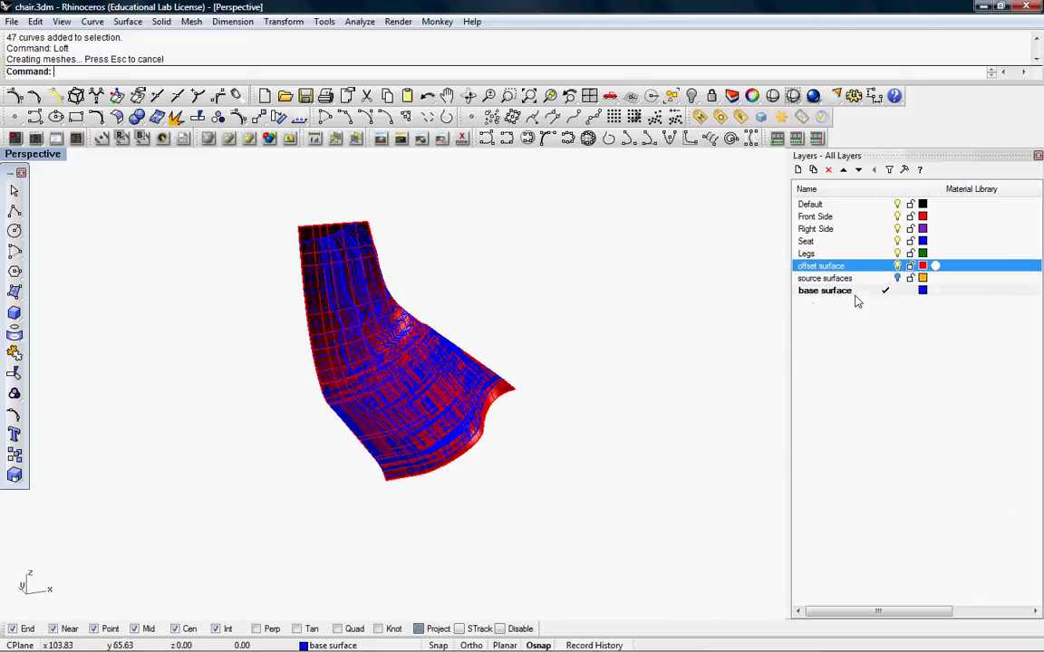
click(456, 407)
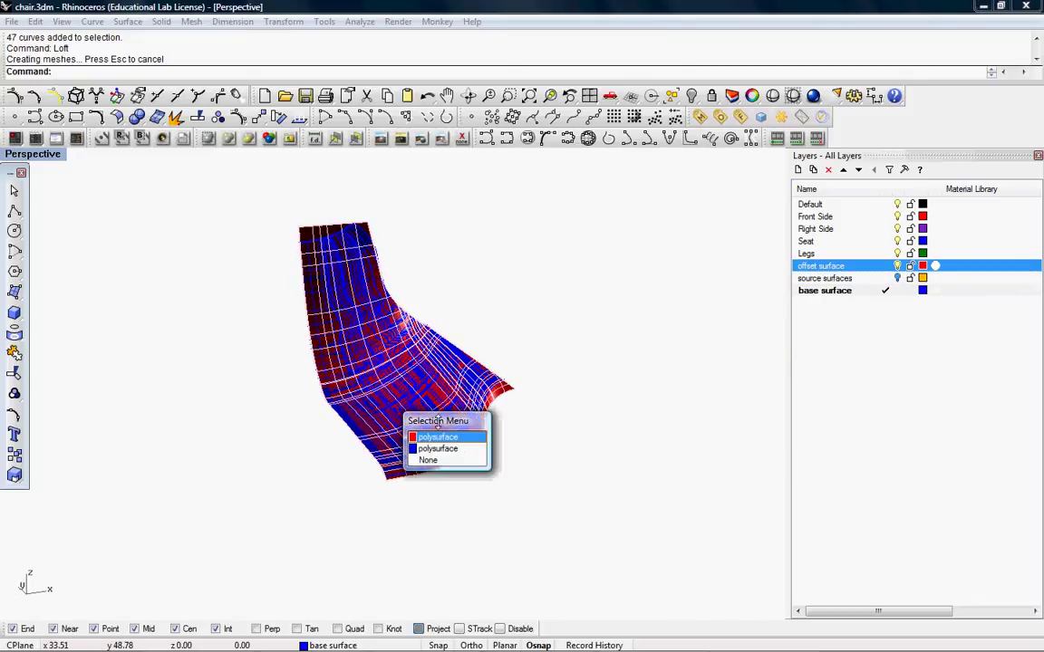
click(444, 450)
right_click(899, 279)
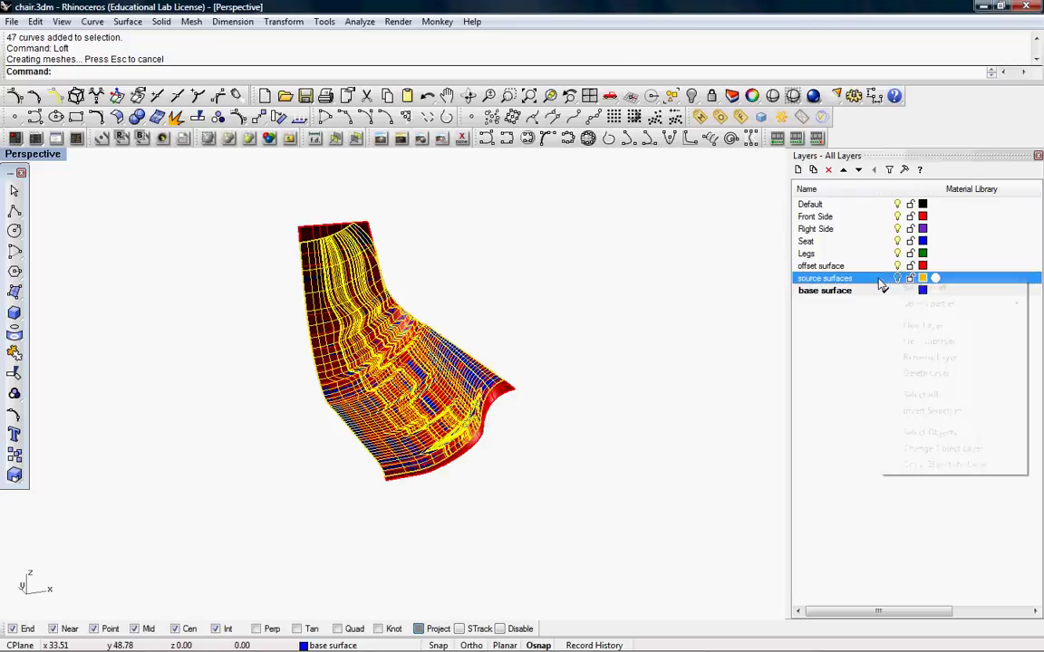
click(910, 447)
Step: Create silhouette curves from the red chair polysurface in the current perspective view
scroll(390, 373, up, 2)
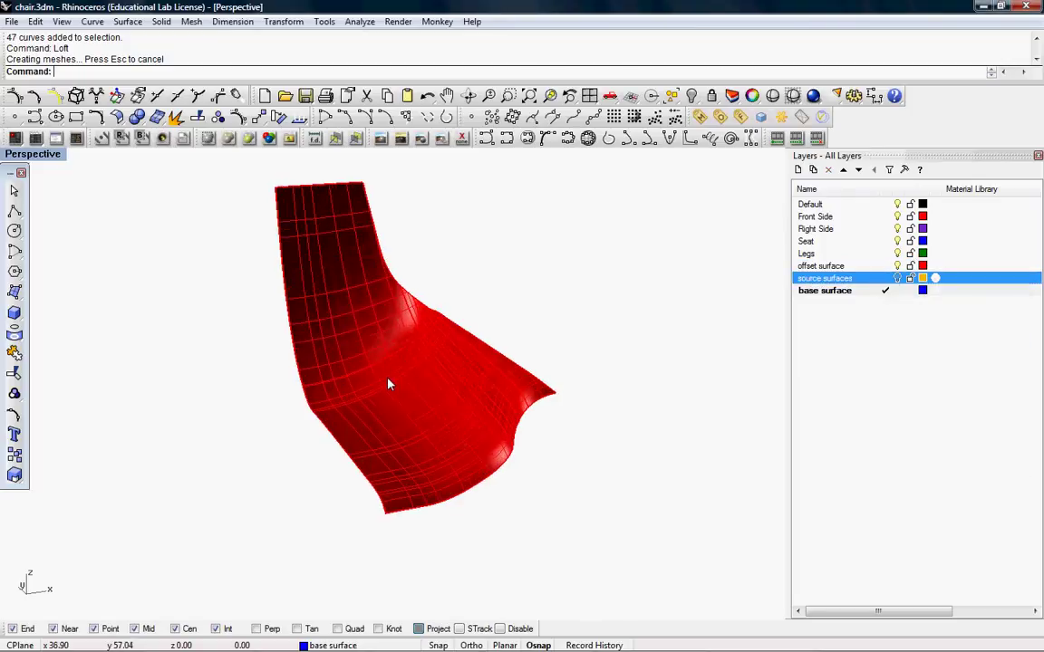
click(388, 377)
scroll(412, 353, down, 2)
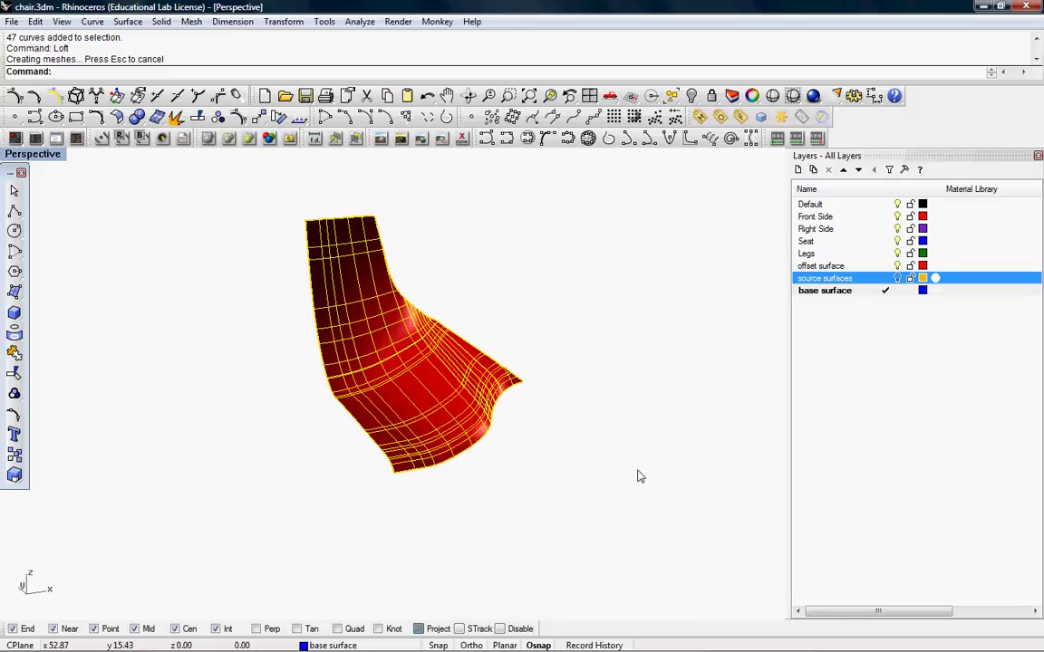
text(Silhouette)
key(Return)
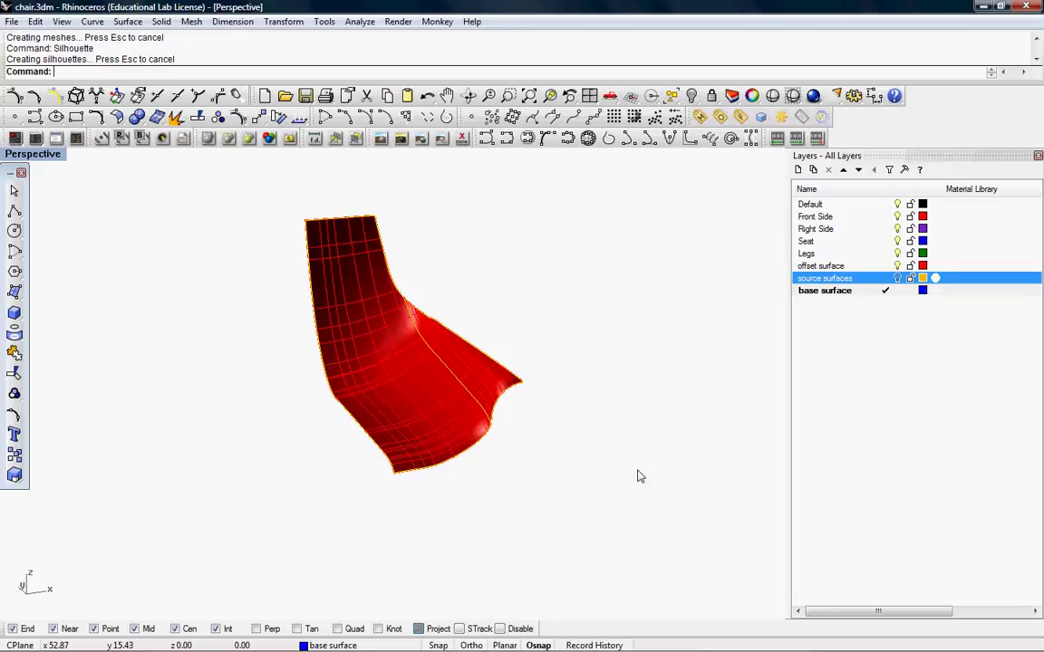
Step: Hide the offset surface layer to isolate the silhouette curves
click(888, 265)
click(897, 278)
click(446, 356)
scroll(443, 361, up, 2)
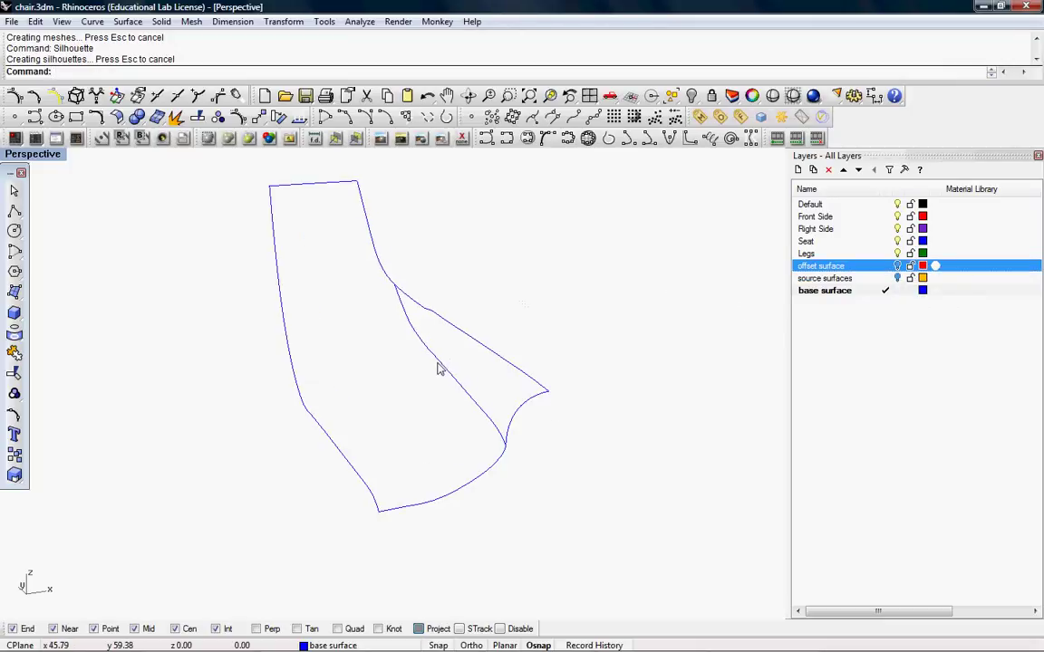
Step: Examine the individual silhouette curves, including the inner seat curve, the backrest's top edge and the seat's front edge
click(446, 369)
right_drag(437, 380, 481, 379)
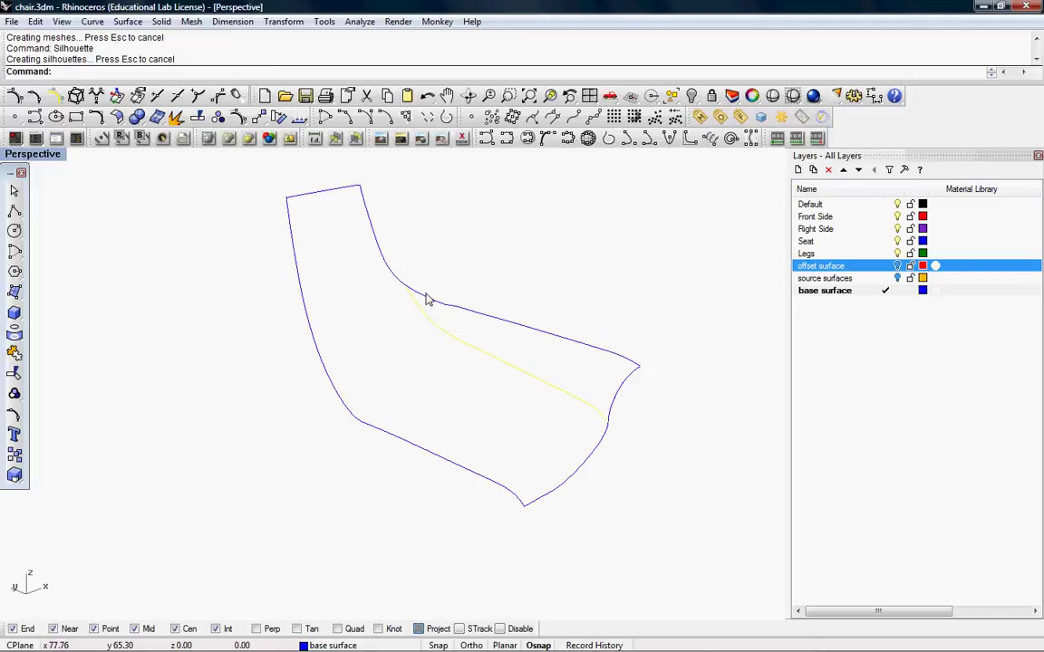
click(357, 218)
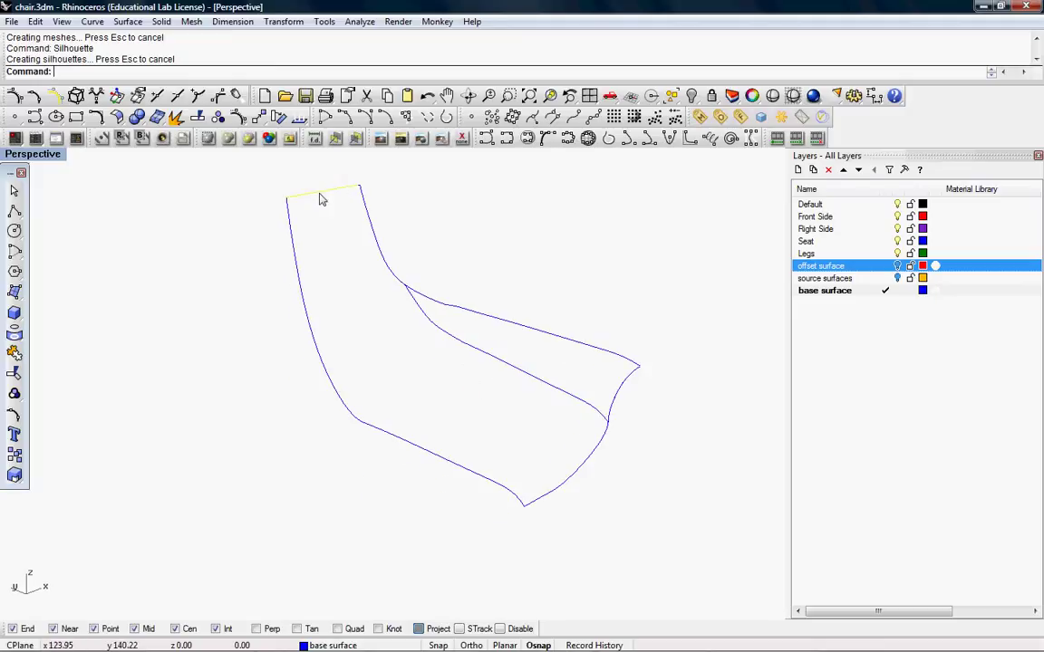
click(289, 220)
click(547, 507)
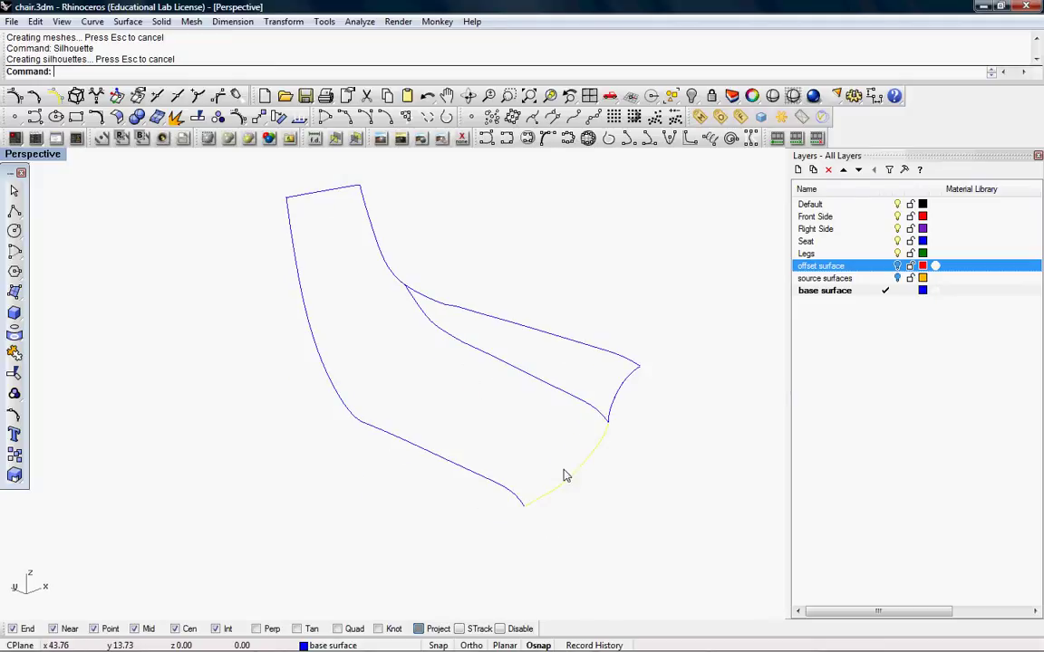
right_drag(519, 406, 471, 354)
click(530, 442)
click(489, 429)
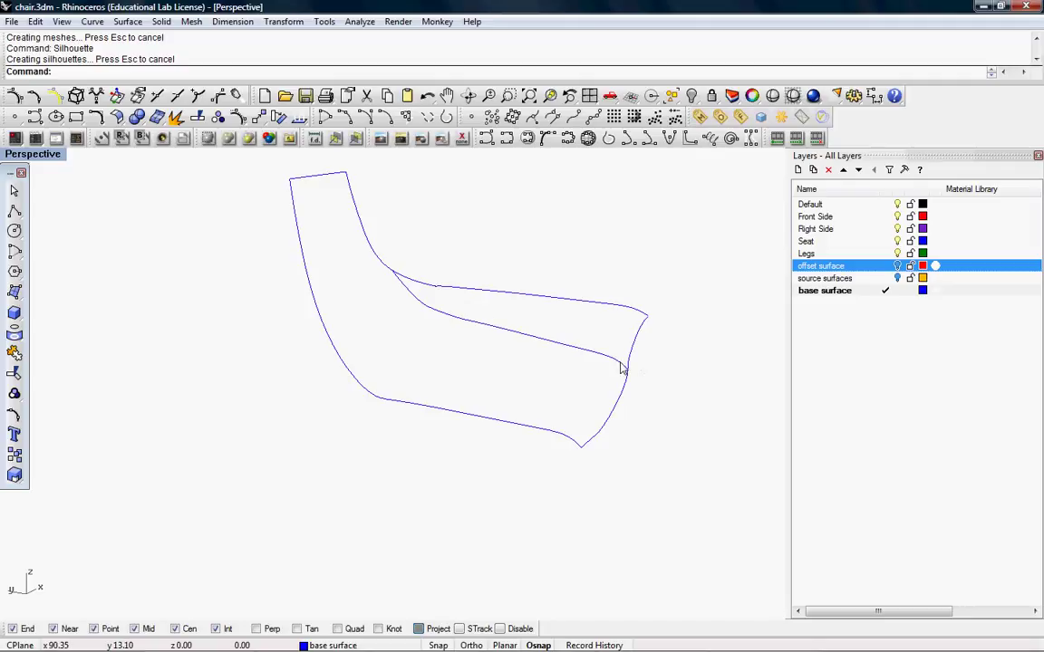
right_drag(574, 343, 387, 324)
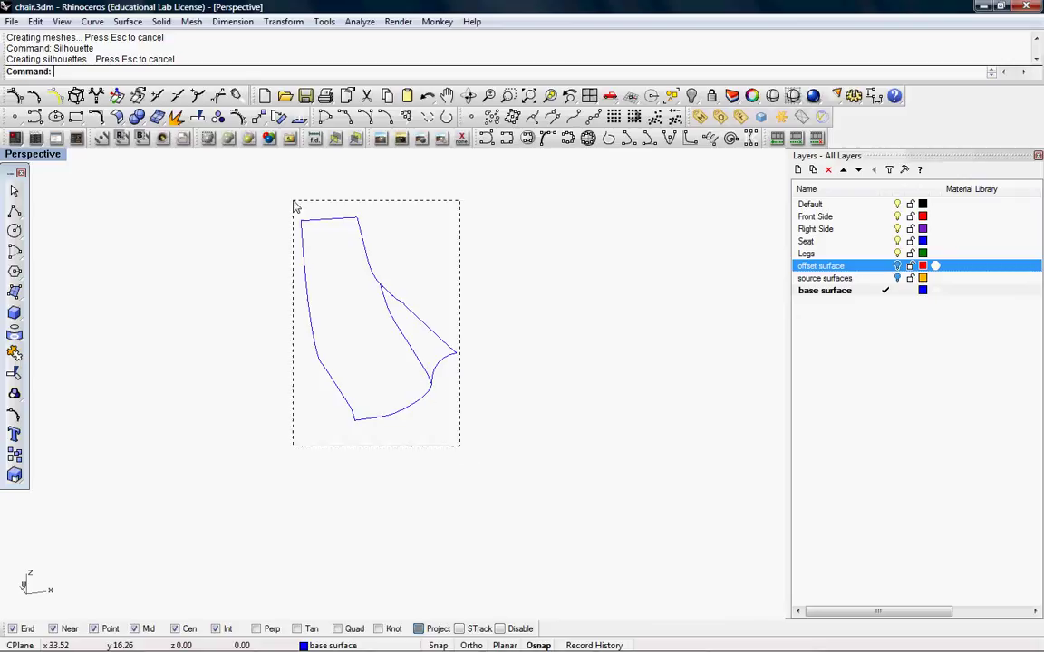
Step: Try to join all the silhouette curves into one curve and undo the join
drag(292, 203, 226, 202)
key(Return)
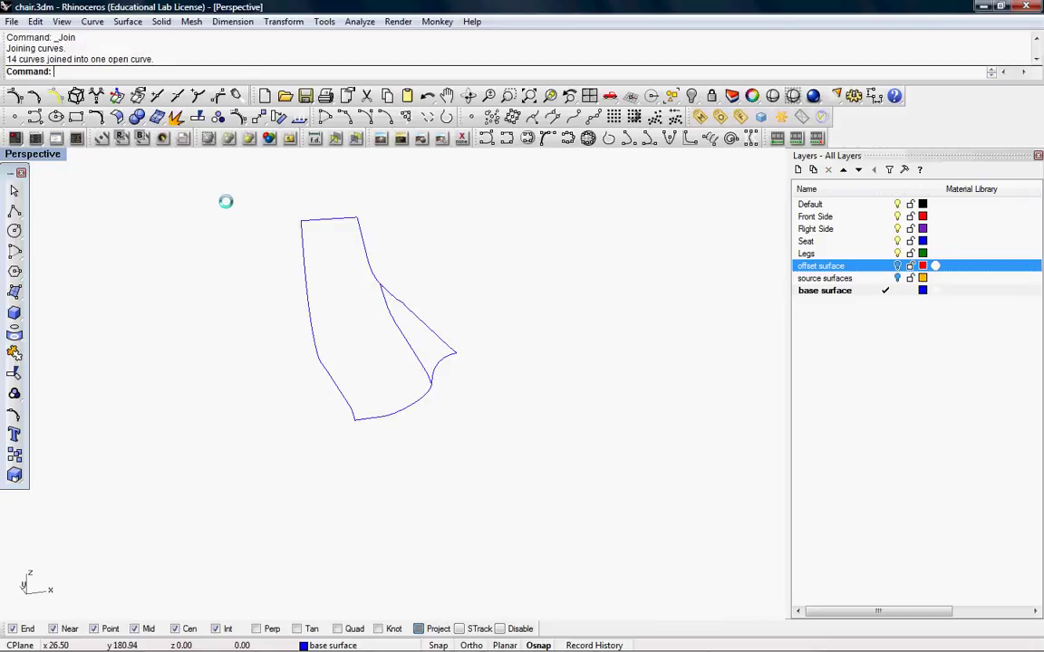
click(397, 334)
key(Escape)
key(ctrl+z)
Step: Delete the inner silhouette curve that runs along the seat inside the chair outline
right_drag(379, 372, 408, 335)
key(Escape)
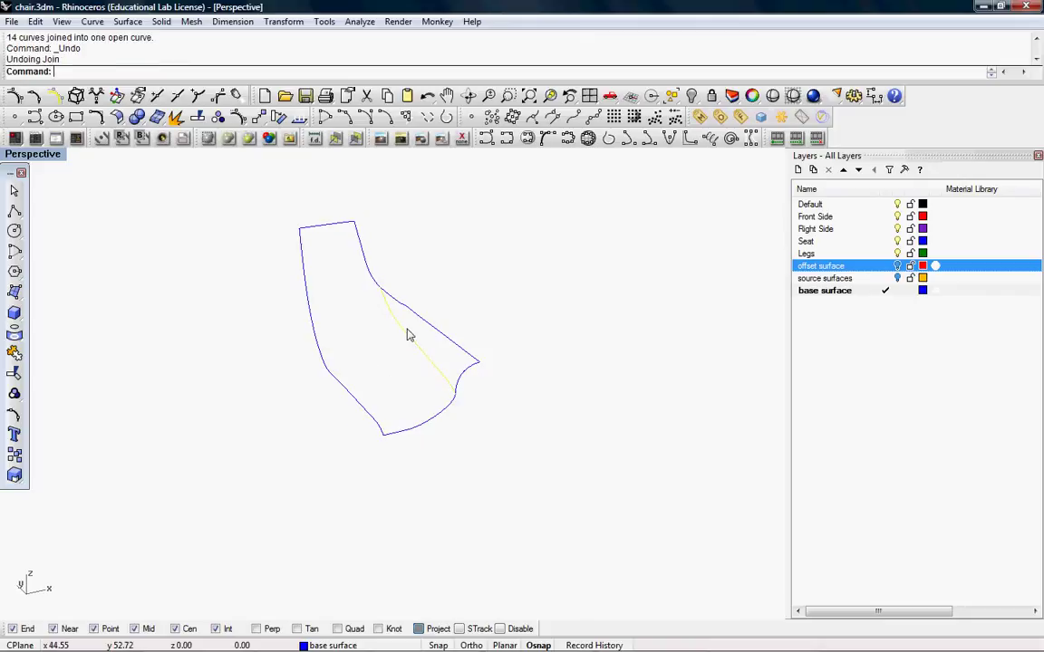
key(Delete)
click(396, 300)
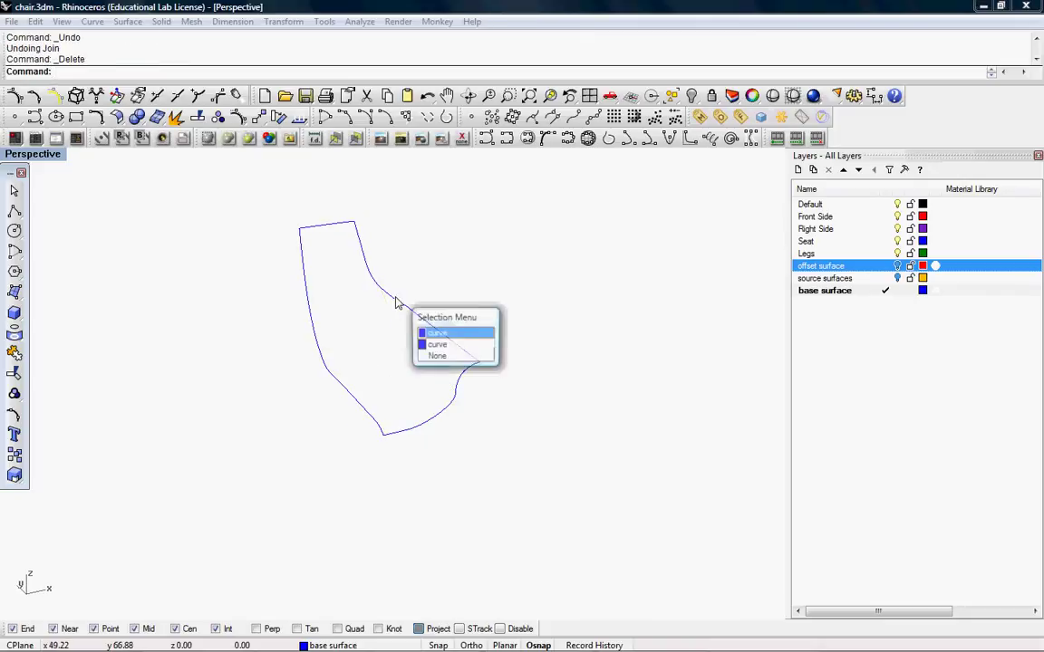
click(714, 298)
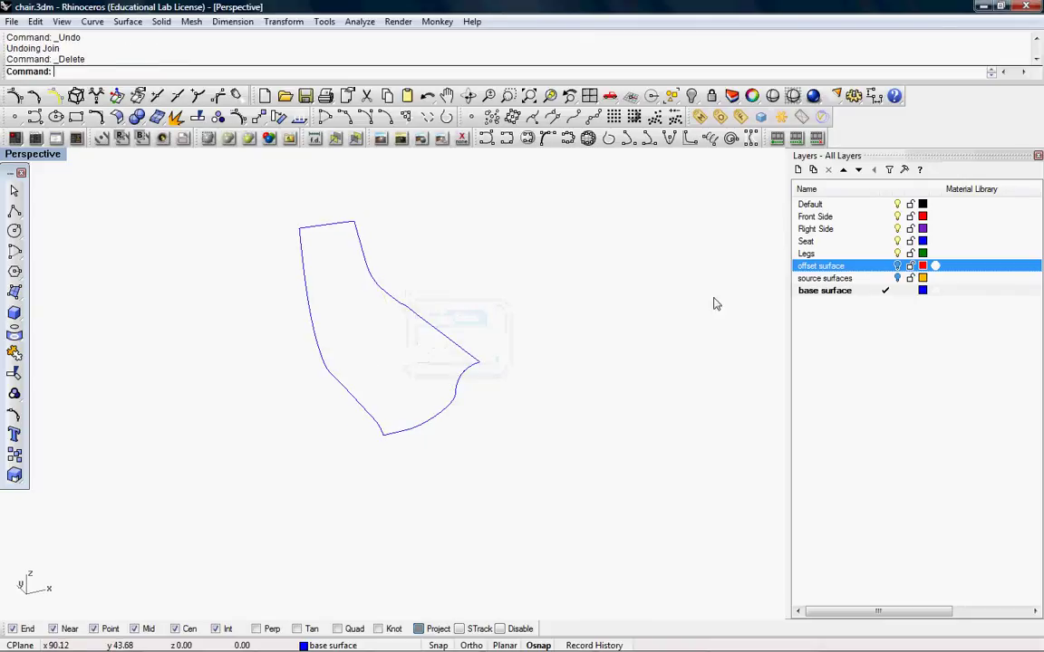
Step: Show the offset surface layer and turn off the isocurve display of the red chair polysurface
click(898, 266)
click(387, 348)
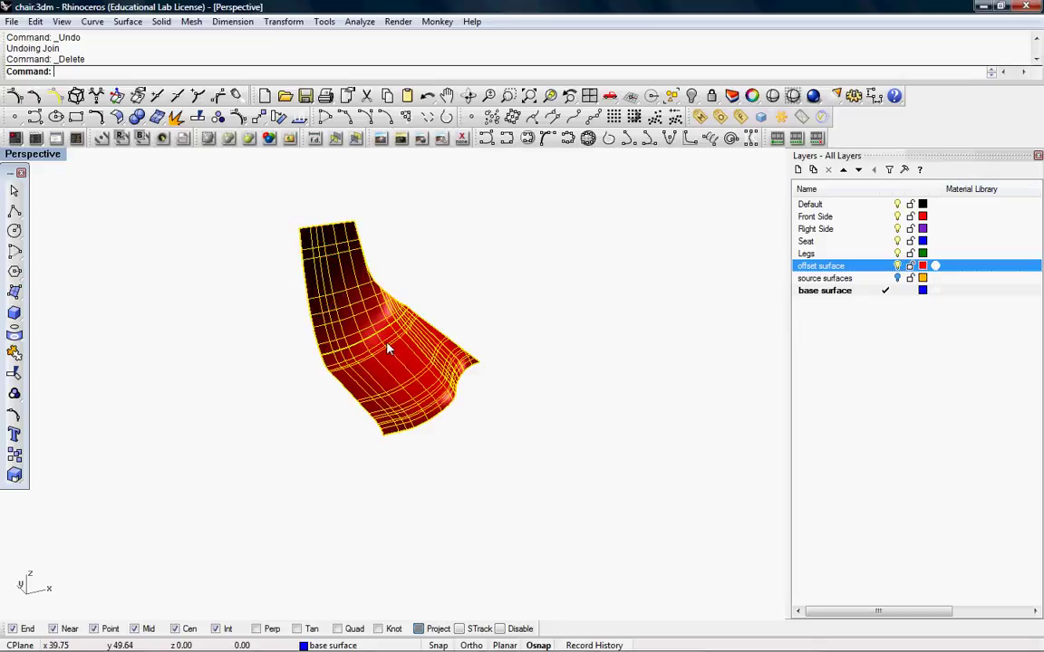
click(753, 96)
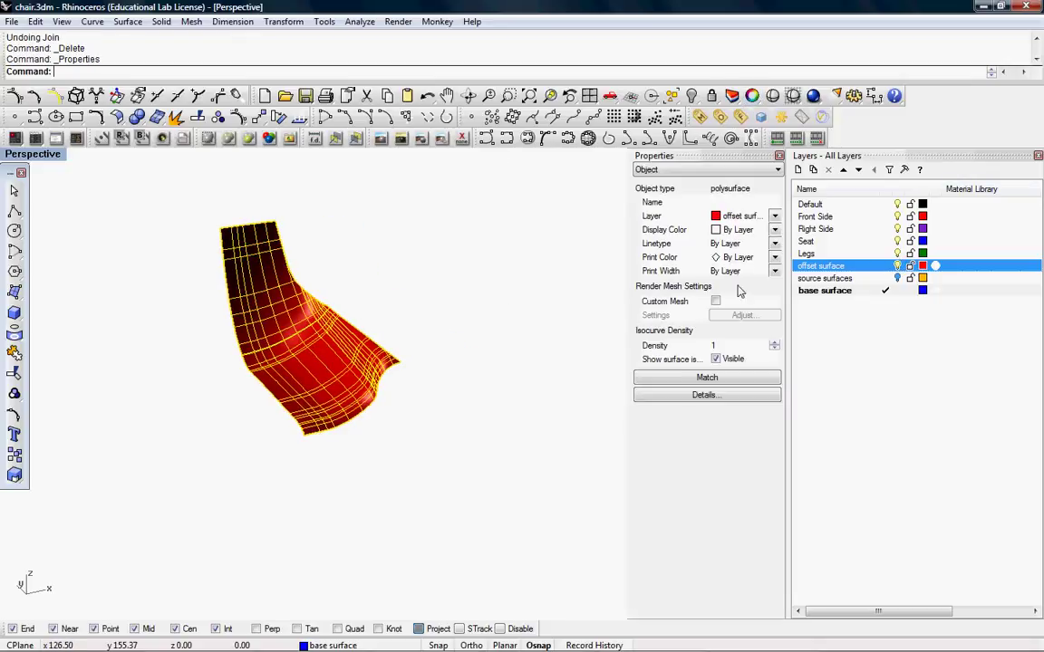
click(716, 359)
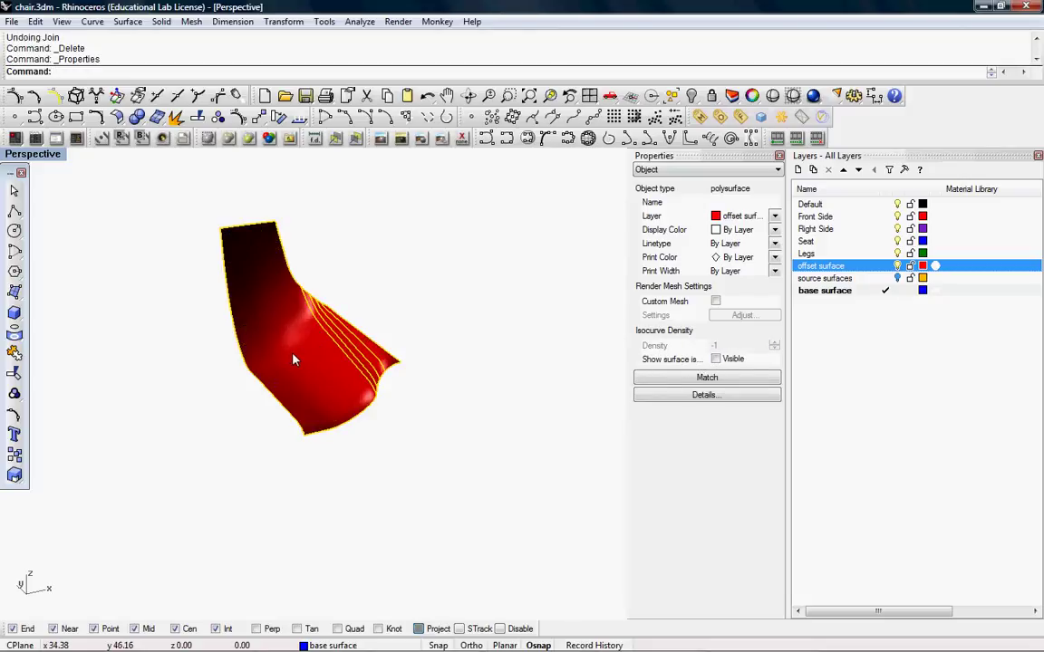
Step: Extract the wireframe curves of the chair polysurface with ExtractWireframe and hide the offset surface layer
text(EXTractWireframe)
key(Return)
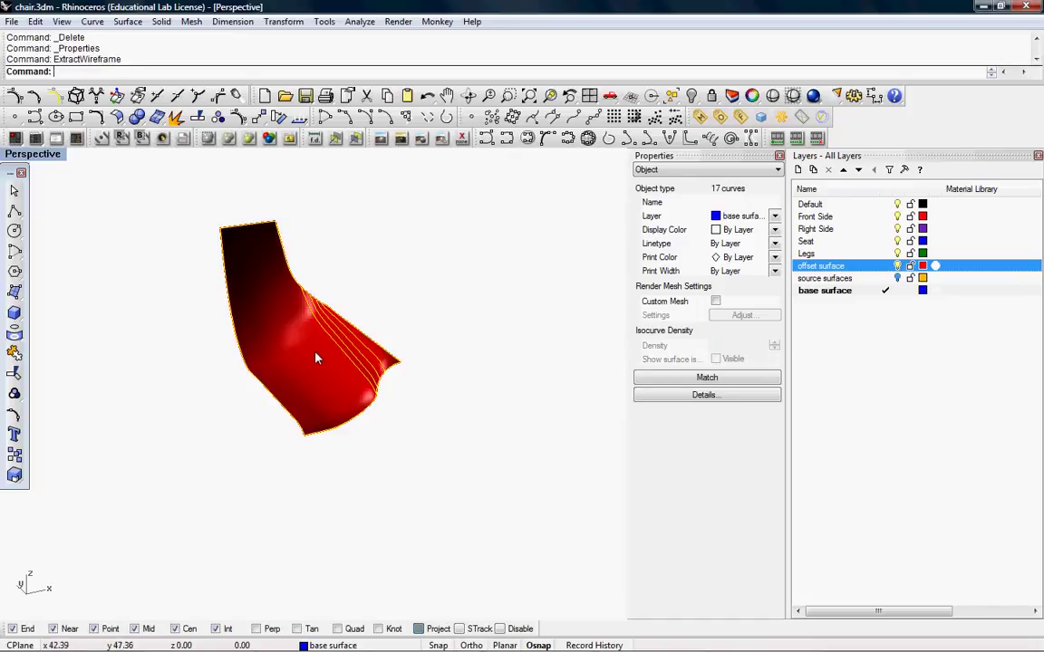
scroll(283, 315, up, 4)
click(897, 266)
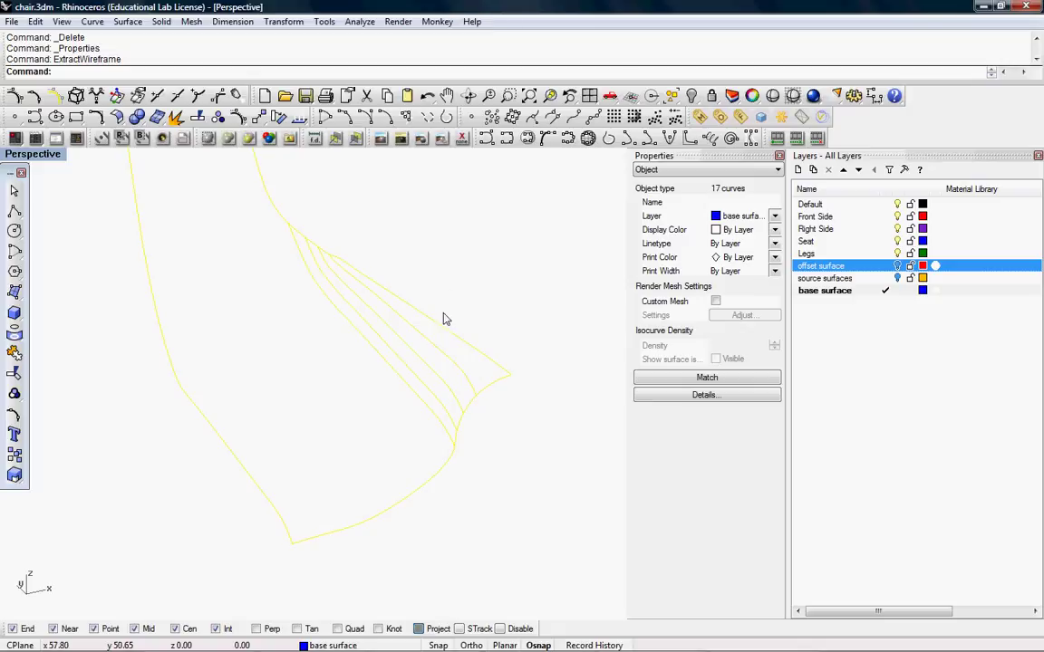
click(489, 268)
right_drag(383, 372, 418, 372)
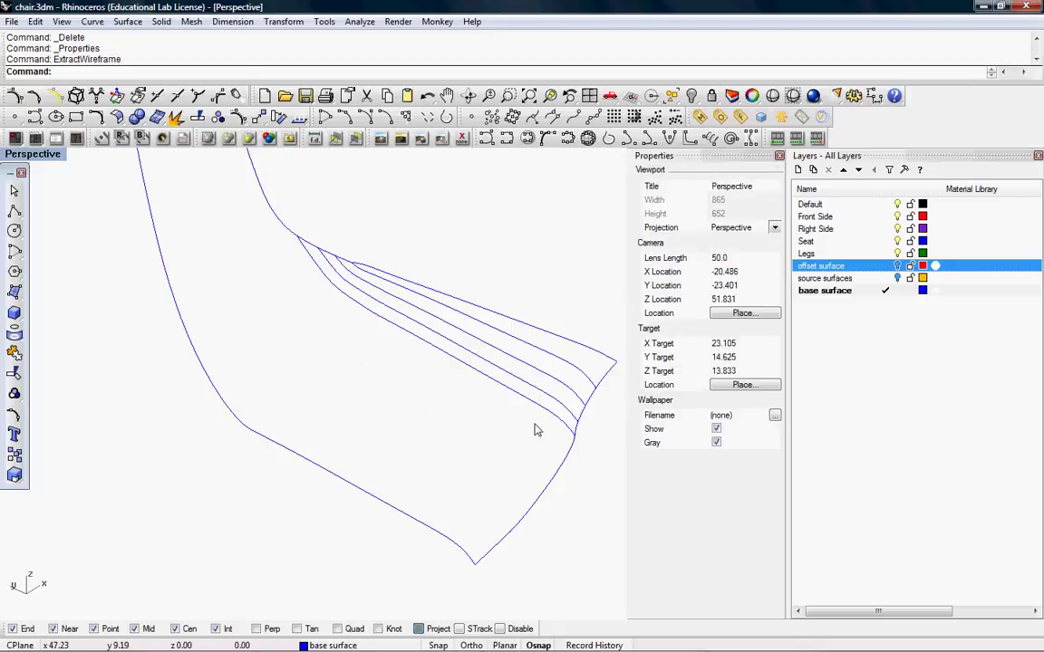
Step: Delete the four inner wireframe curves along the seat's side, keeping only the chair's boundary curves
drag(482, 382, 421, 302)
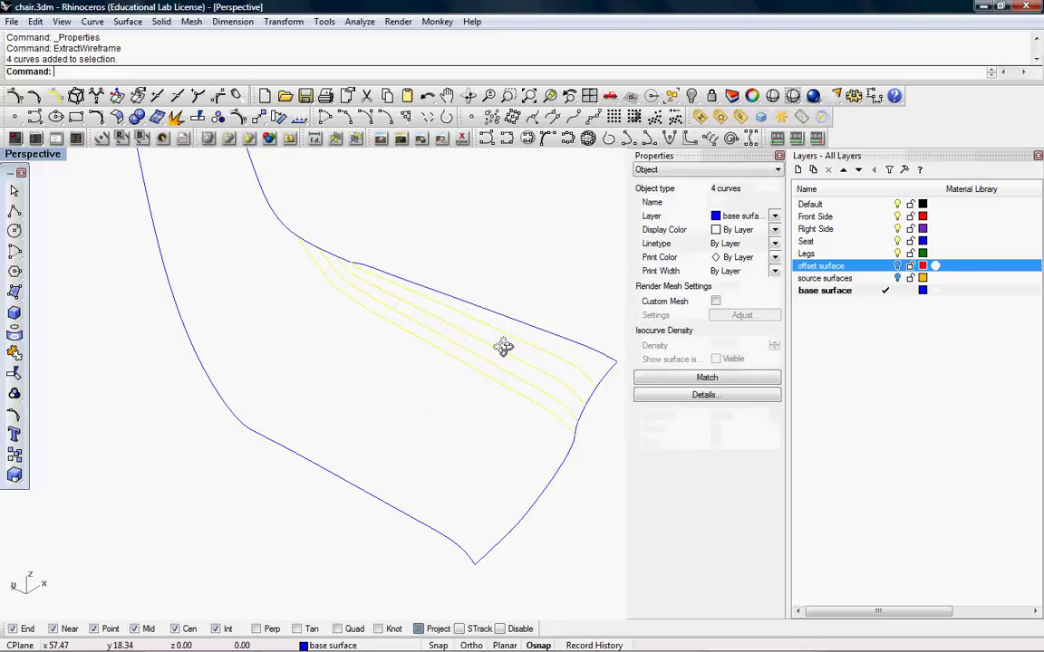
right_drag(501, 345, 310, 289)
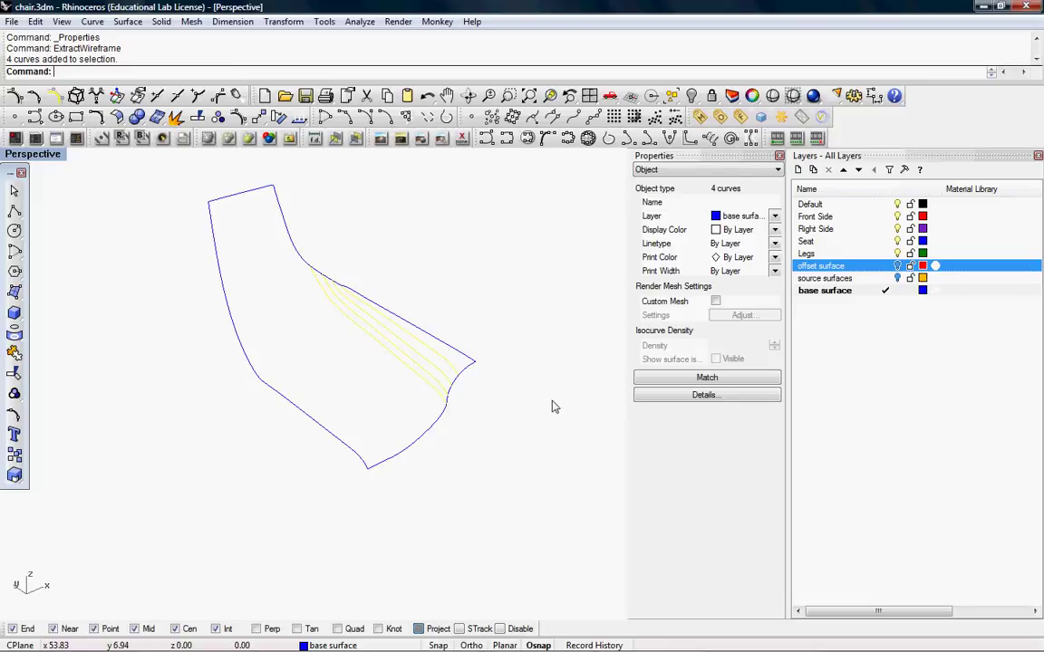
key(Delete)
right_drag(555, 407, 372, 312)
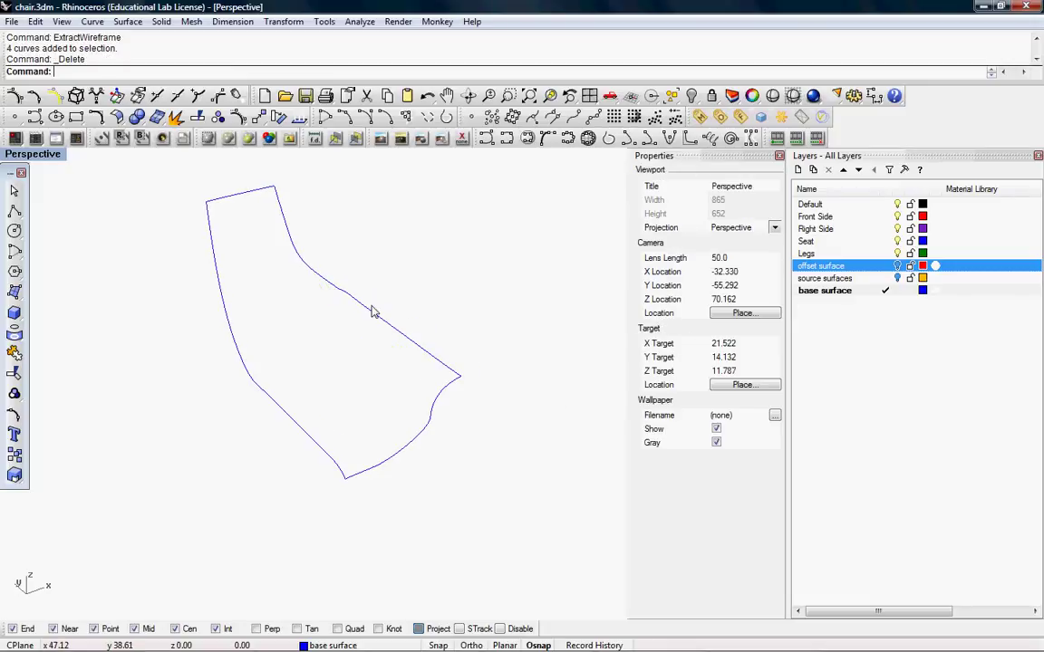
Step: Select the duplicate boundary curves with SelDup and delete them
right_drag(372, 312, 356, 362)
click(363, 322)
key(Escape)
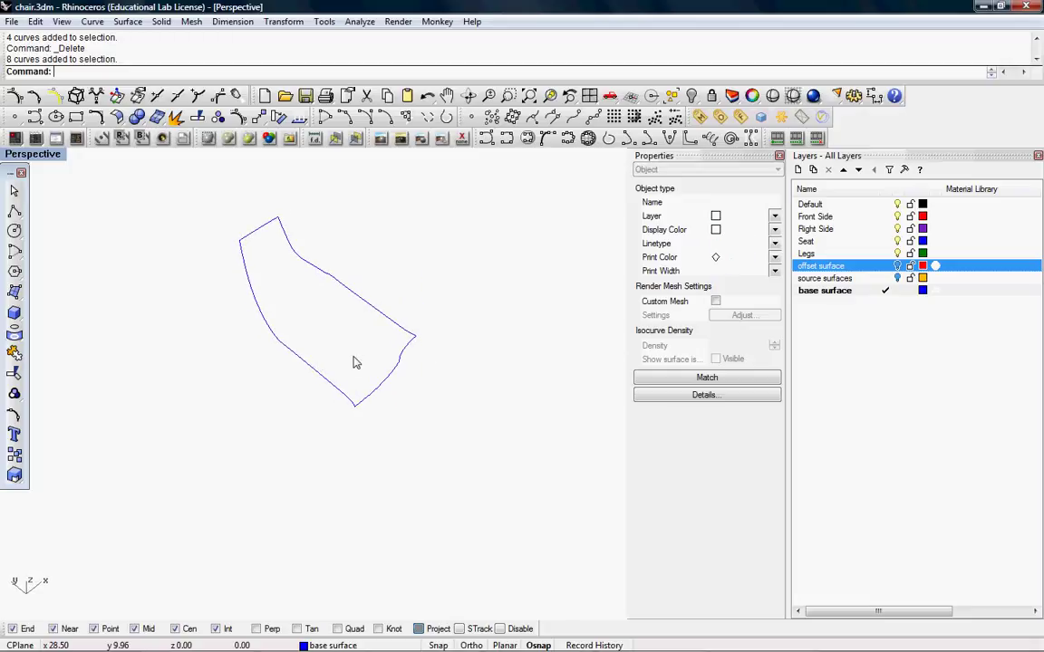
text(SelDup)
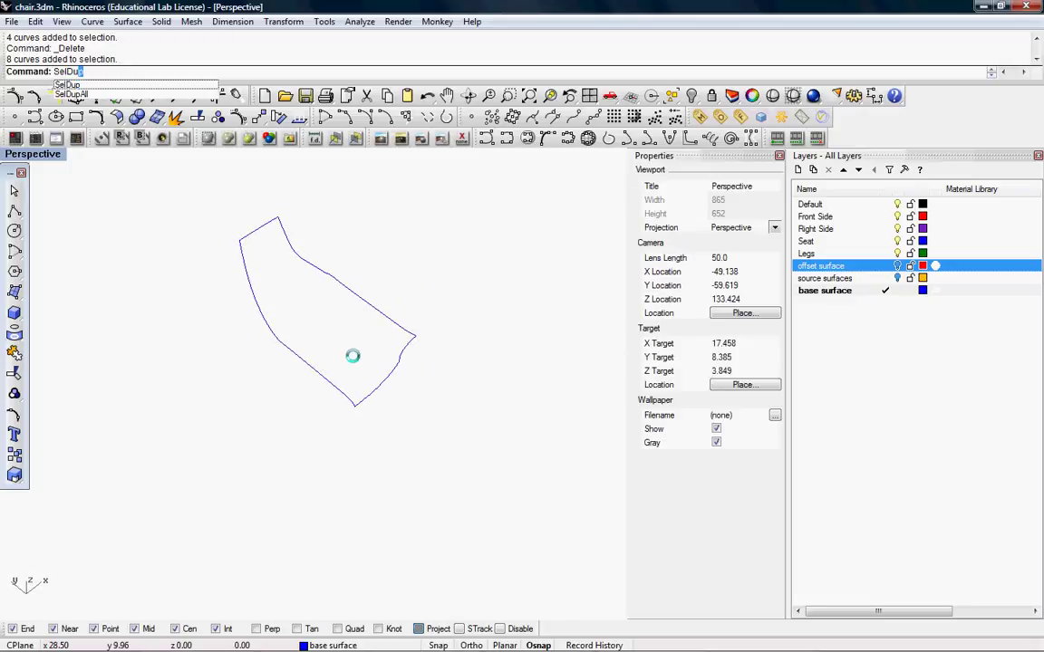
key(Return)
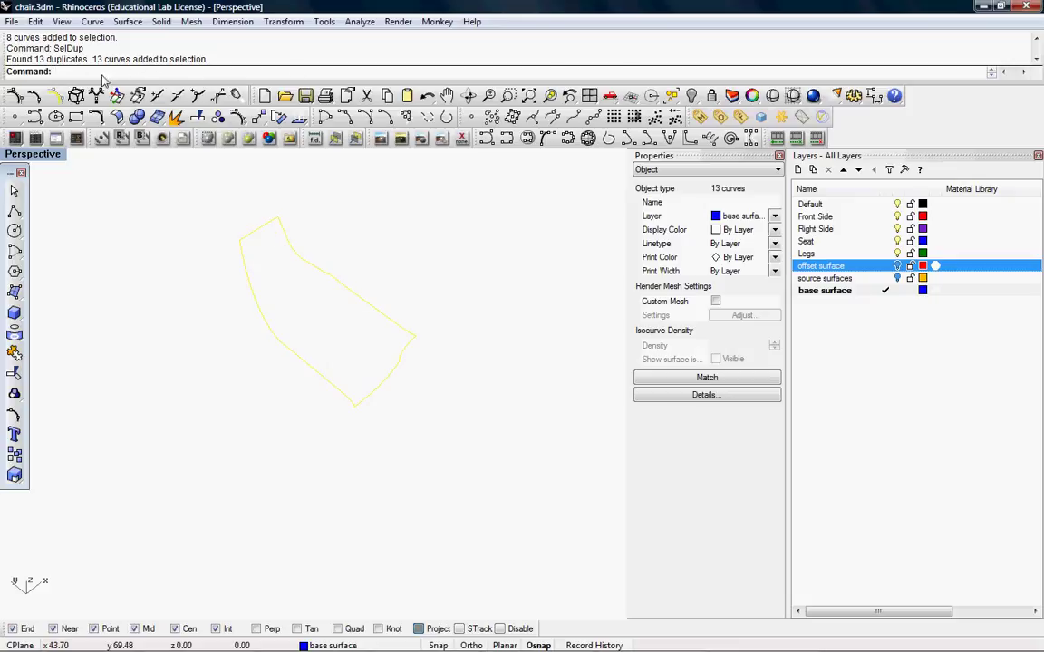
right_drag(282, 354, 252, 354)
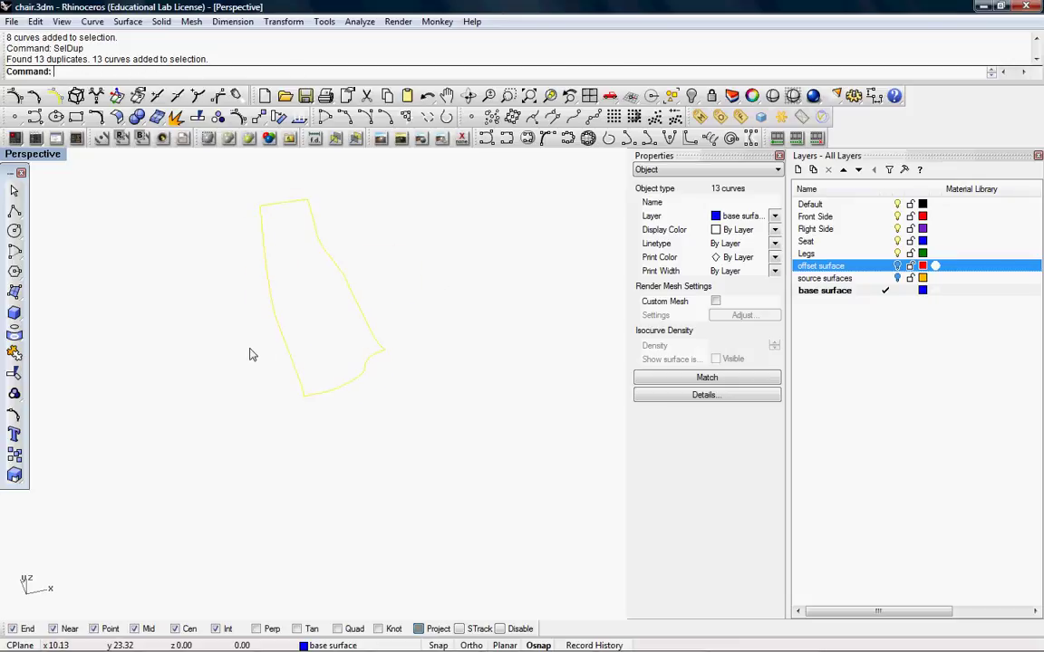
key(Delete)
Step: Try to join the boundary curve at the top of the backrest with its neighbouring curves
click(359, 305)
scroll(422, 420, down, 2)
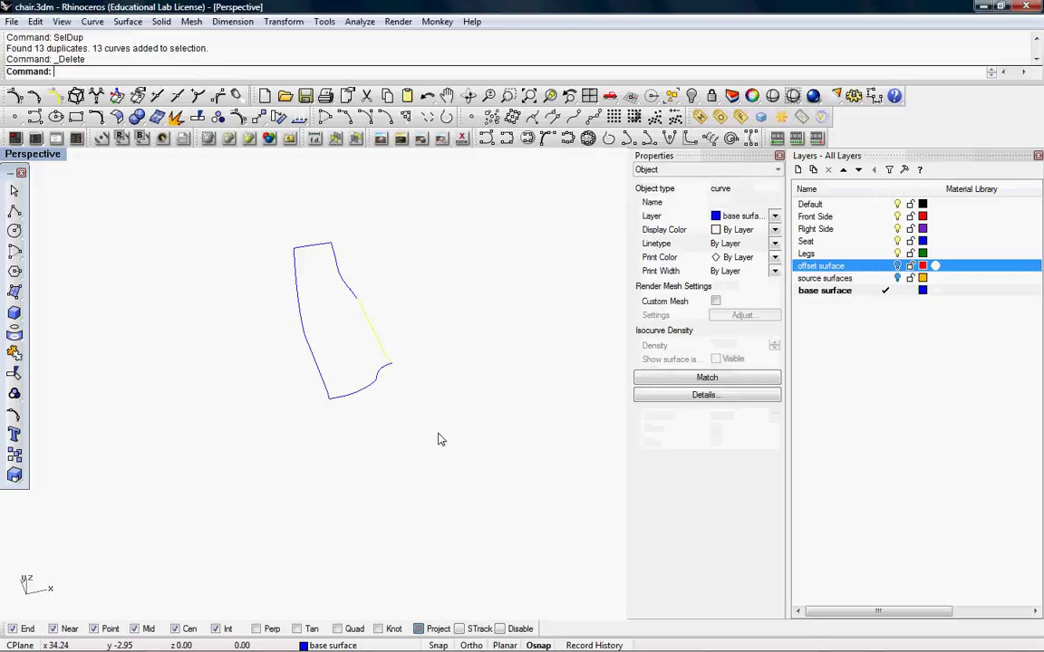
drag(440, 473, 424, 458)
right_drag(424, 463, 359, 356)
drag(358, 356, 288, 228)
text(J)
key(Return)
scroll(310, 260, up, 5)
text(j)
key(Return)
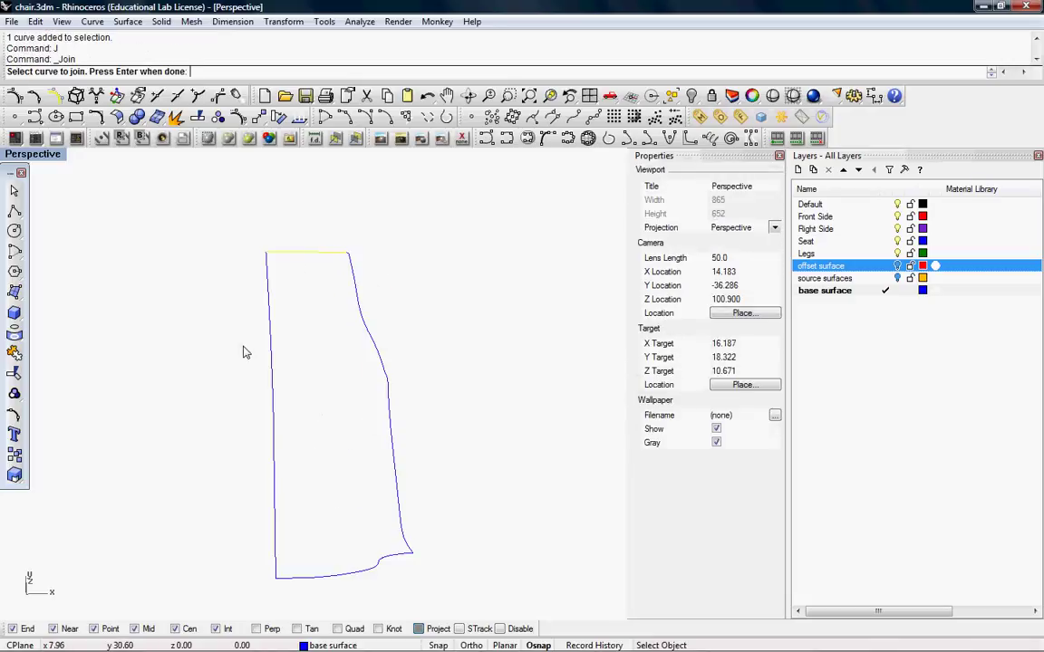
right_drag(304, 289, 324, 273)
key(Return)
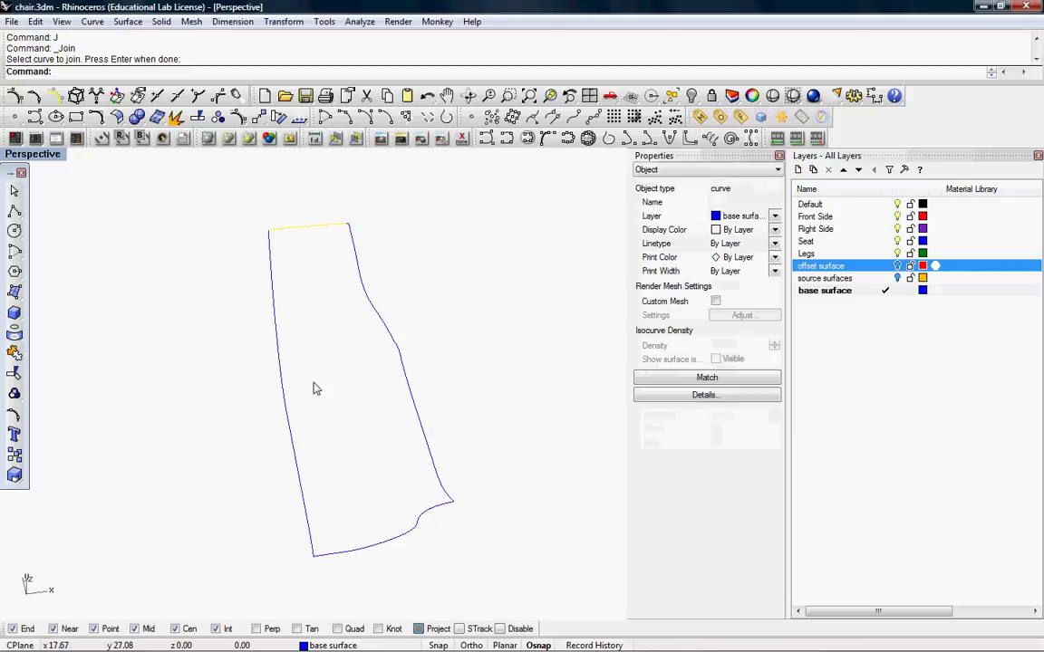
Step: Try to join the long inner side boundary curve with its neighbouring curves
drag(314, 388, 247, 308)
text(j)
key(Return)
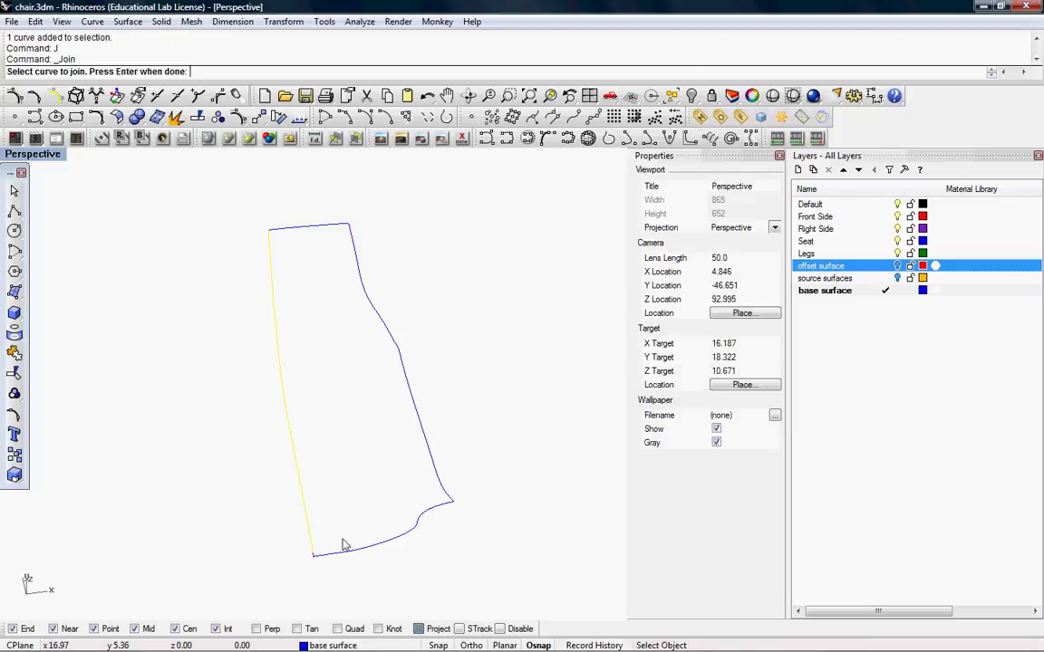
scroll(373, 557, up, 1)
key(Escape)
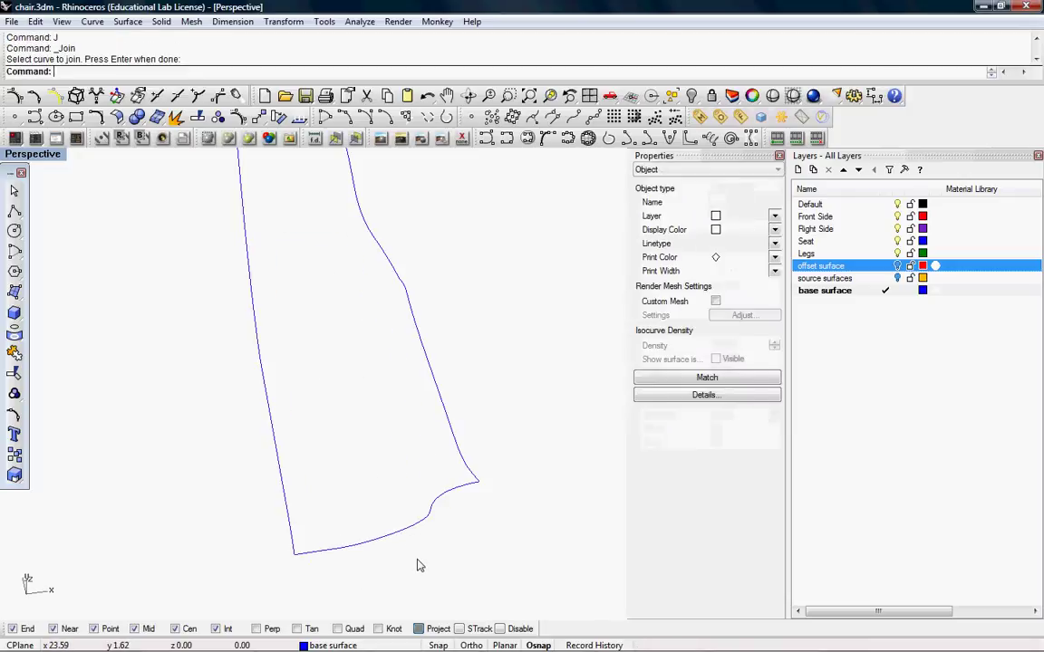
Step: Join the five boundary curves along the seat's front edge into one curve, declining to bridge the gap between non-adjacent ends
drag(420, 549, 379, 499)
text(j)
key(Return)
scroll(425, 516, up, 6)
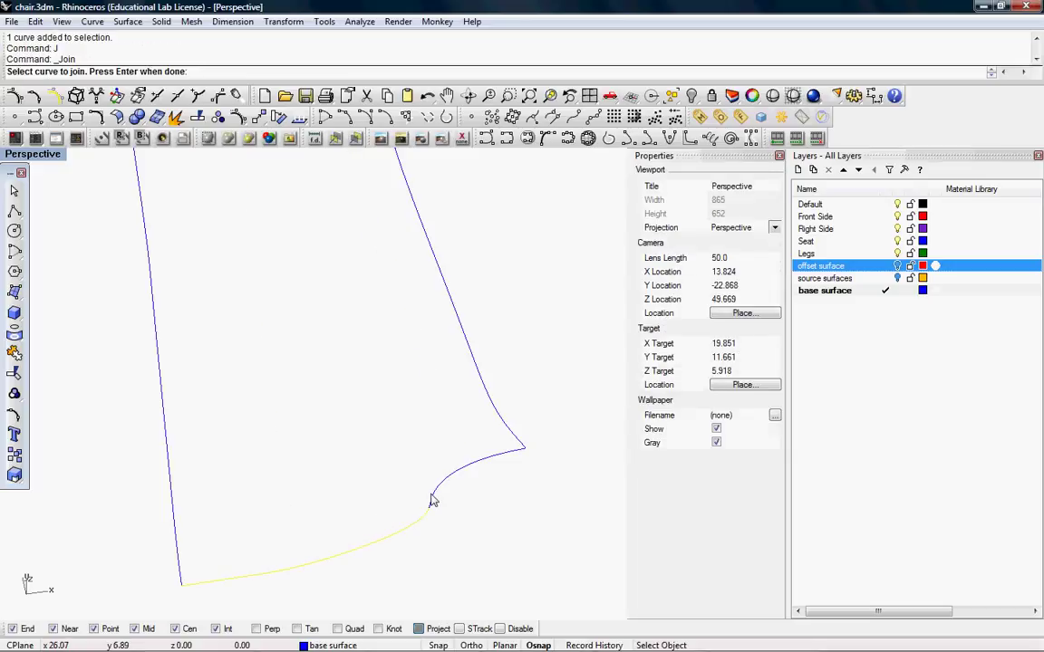
click(431, 495)
click(504, 495)
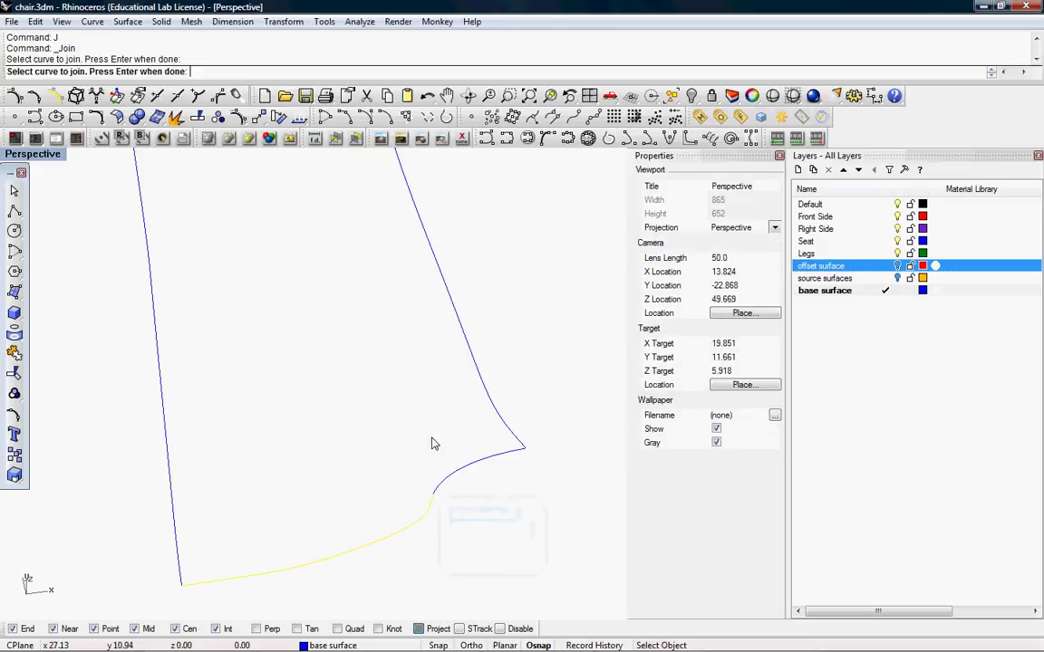
click(464, 465)
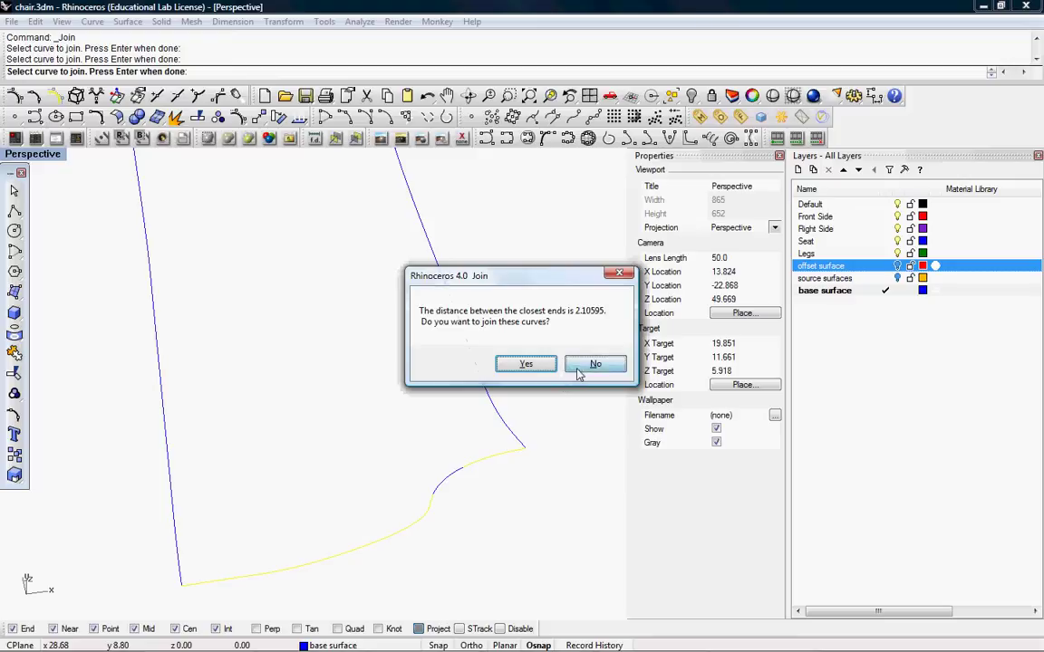
click(587, 364)
click(431, 503)
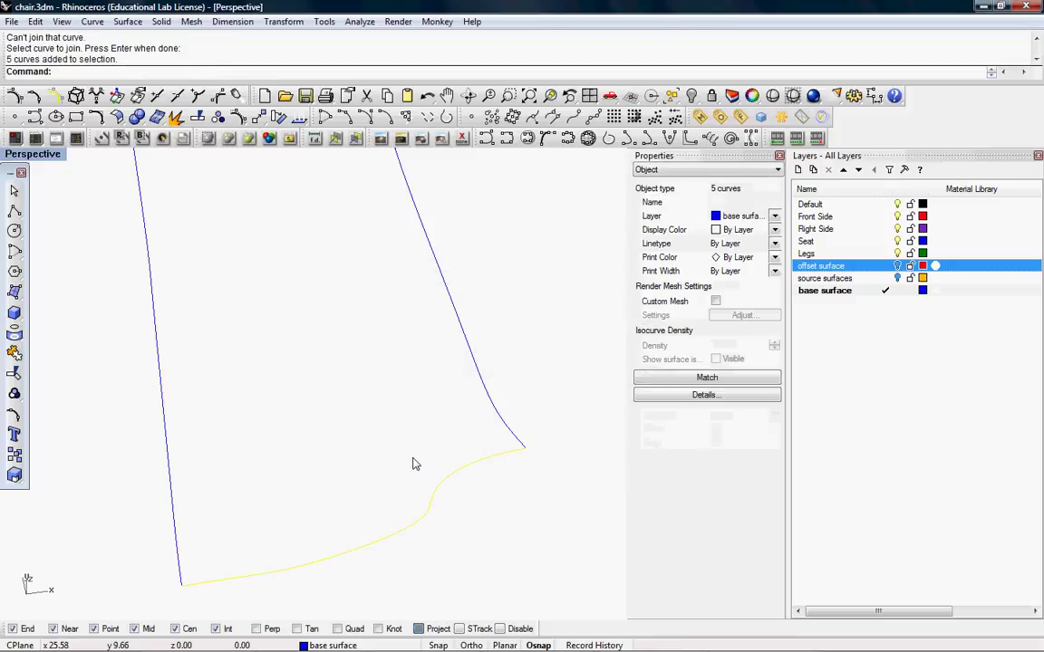
key(Return)
scroll(471, 409, down, 5)
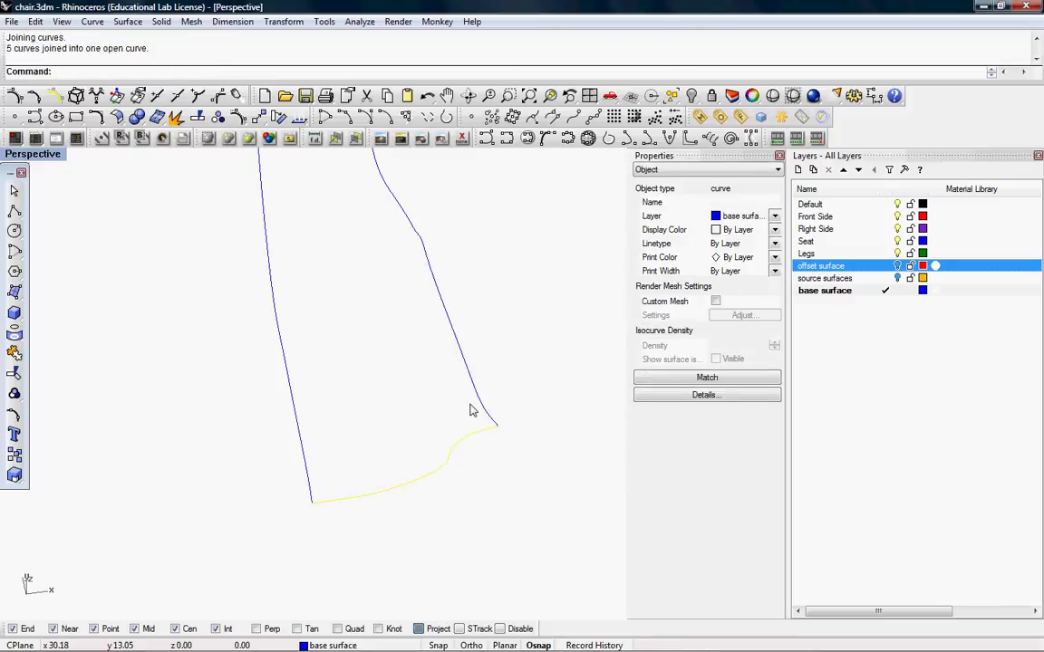
Step: Join the two curves forming the chair's long inner side boundary into one curve
scroll(313, 499, up, 5)
shift+click(323, 483)
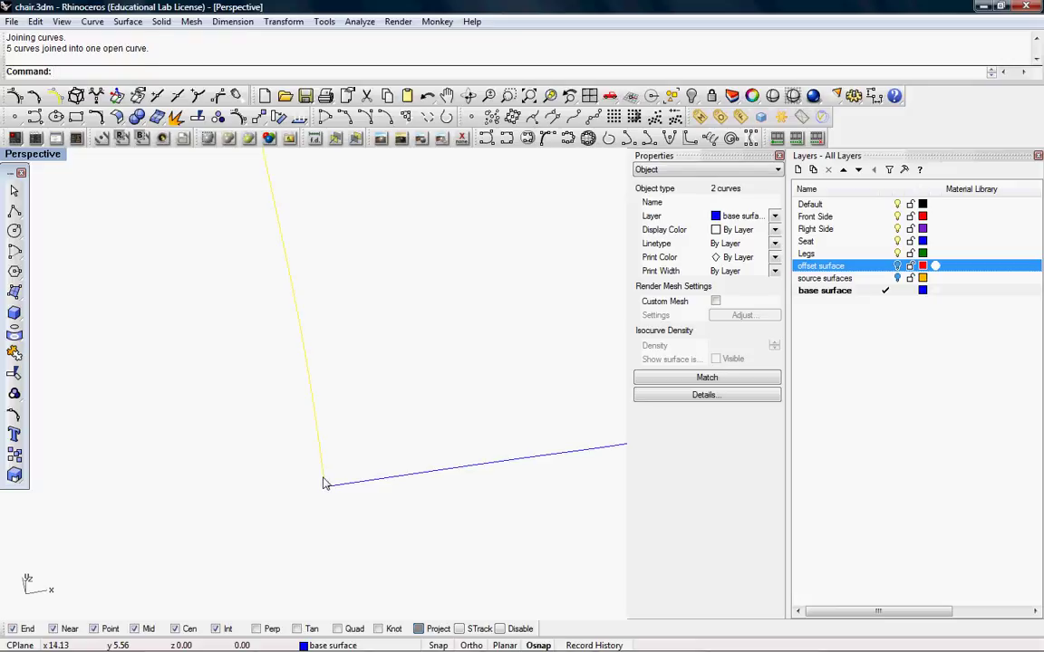
key(Return)
scroll(324, 512, down, 4)
scroll(313, 322, up, 4)
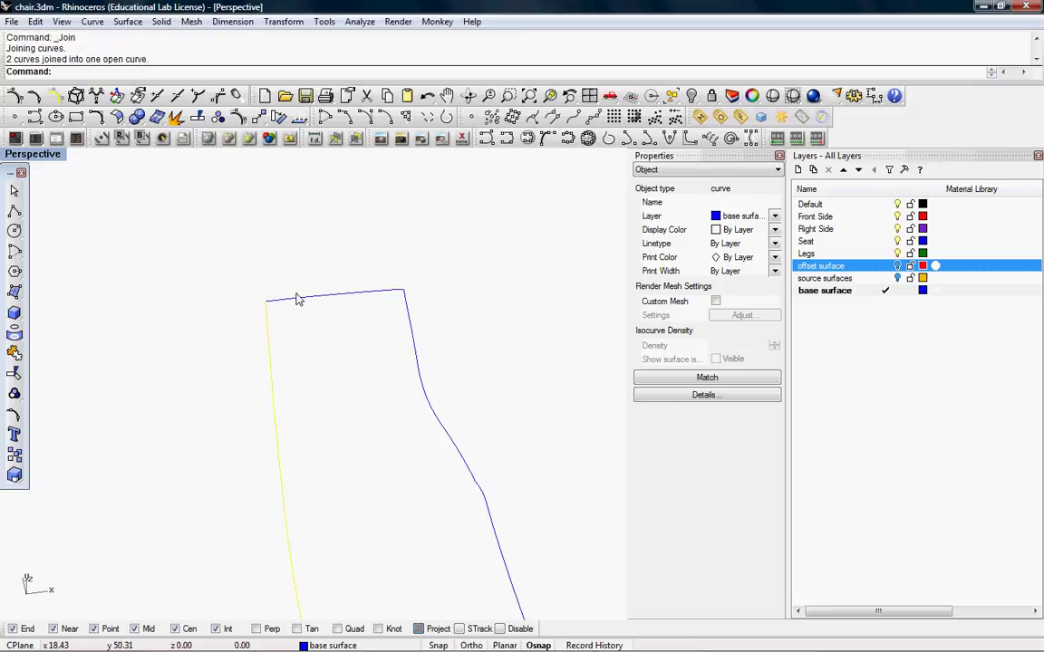
Step: Check the backrest's top curve and the outer side boundary curve for continuity and where they meet at the corner
key(Escape)
click(328, 299)
scroll(405, 292, up, 4)
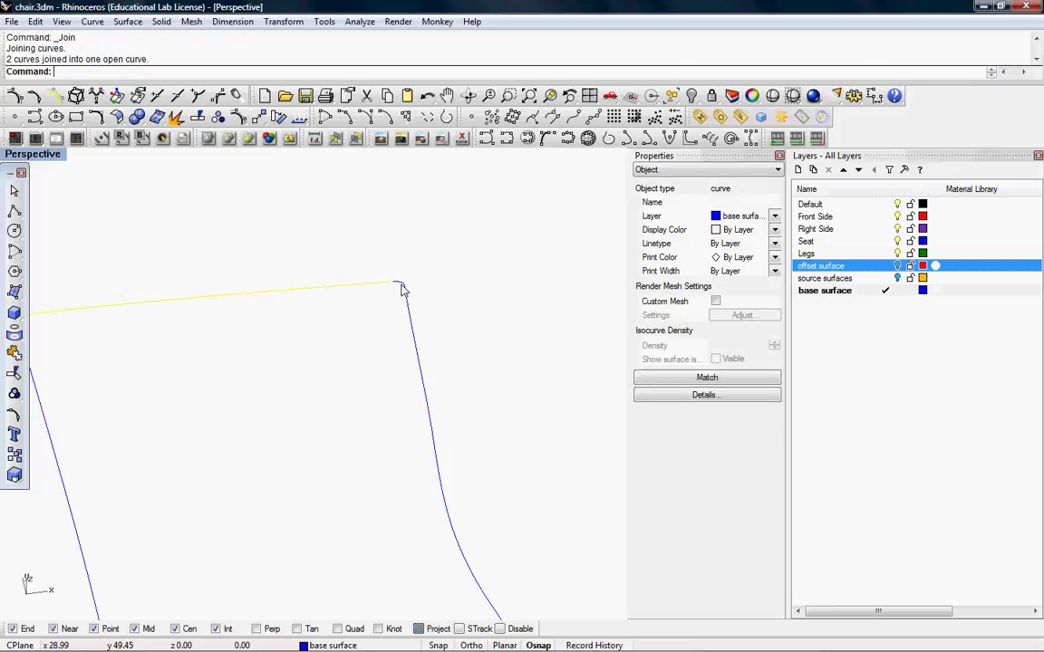
shift+click(403, 290)
scroll(455, 529, down, 4)
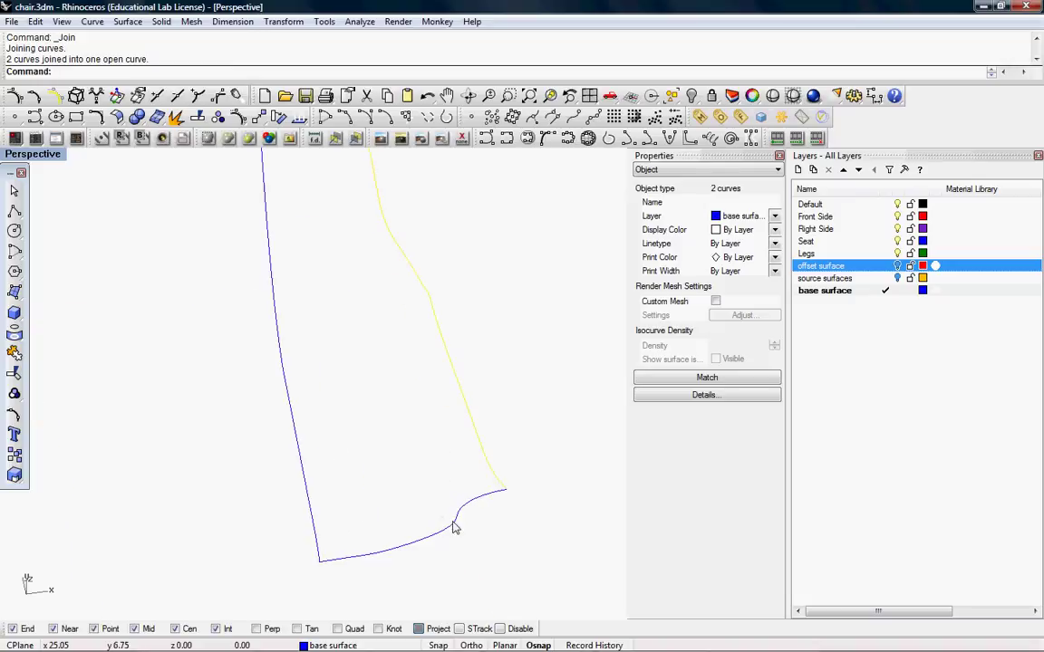
key(Escape)
scroll(407, 327, down, 3)
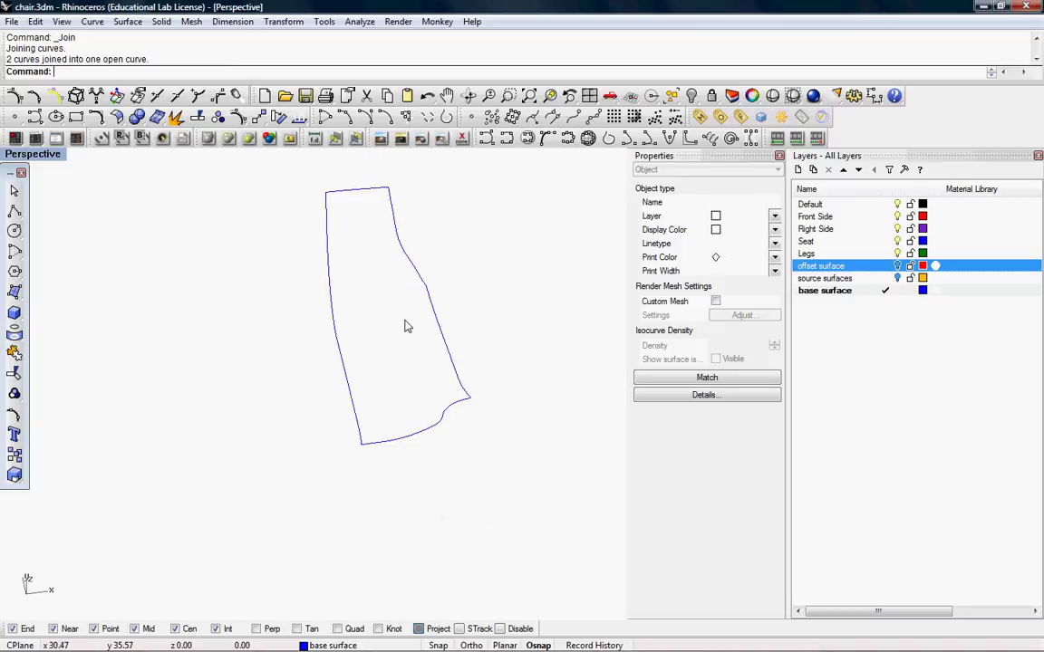
right_drag(407, 327, 418, 382)
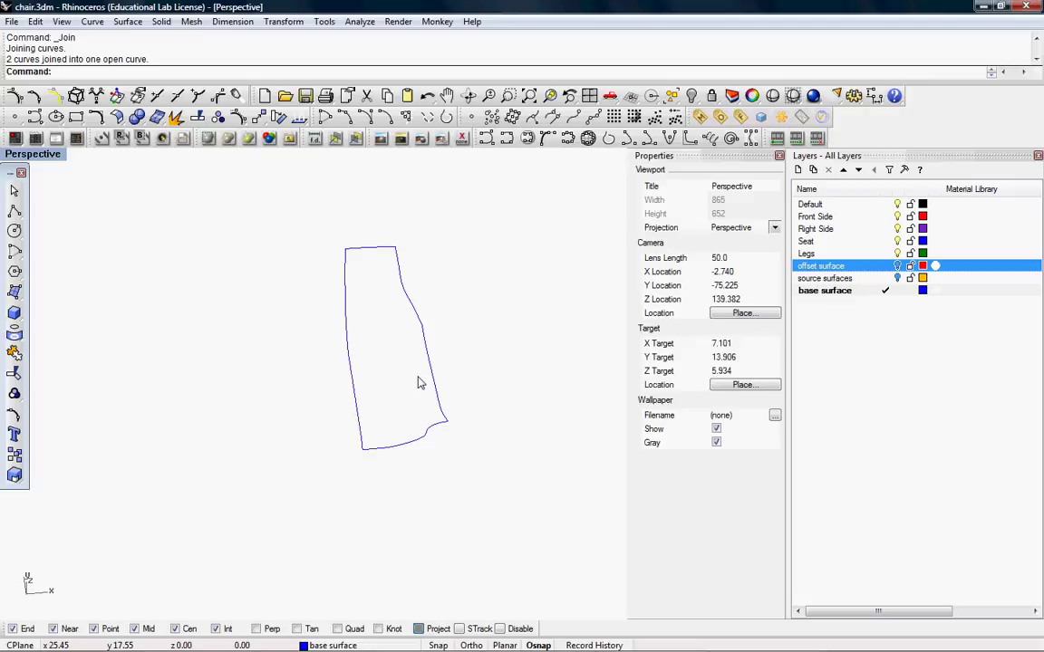
Step: Start a Sweep2 with the two long side curves as rails and the seat's front and backrest's top curves as cross sections
text(2)
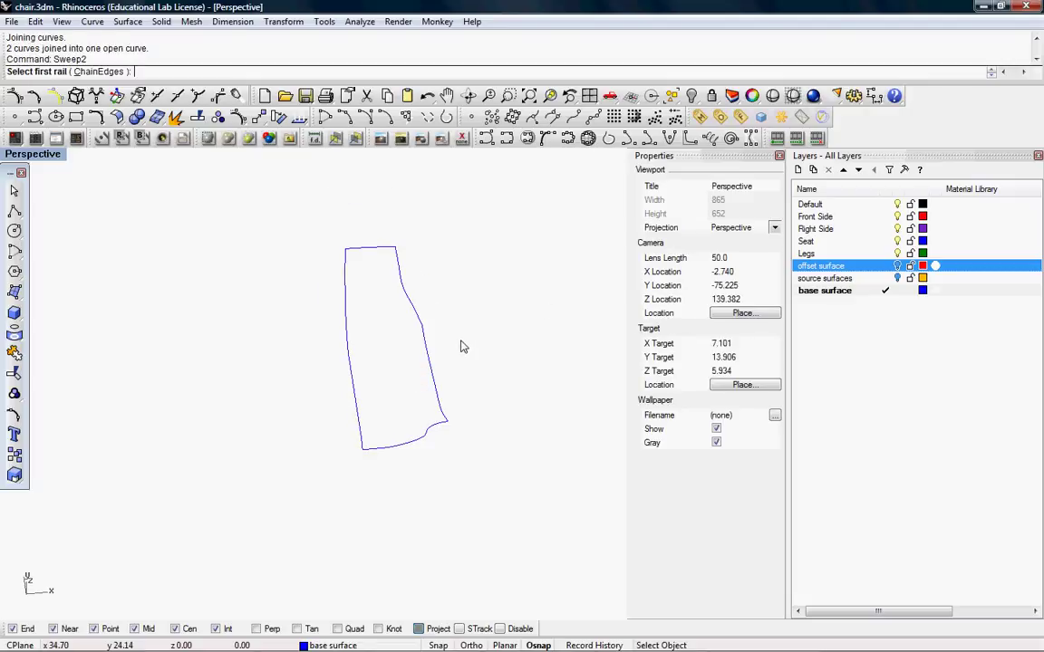
click(355, 345)
click(408, 303)
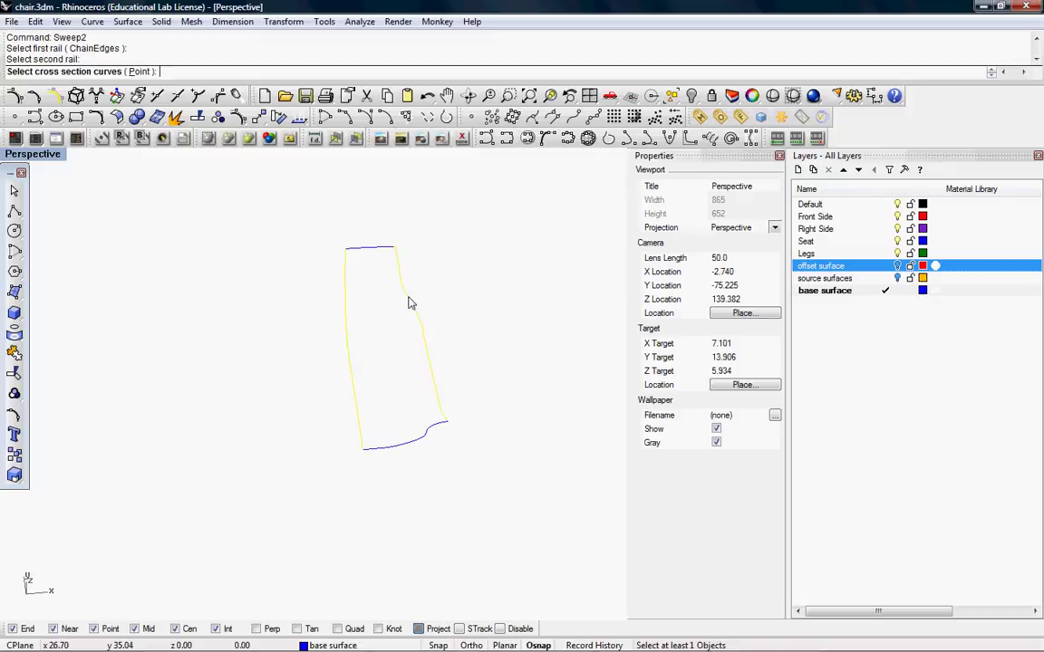
click(427, 440)
click(376, 248)
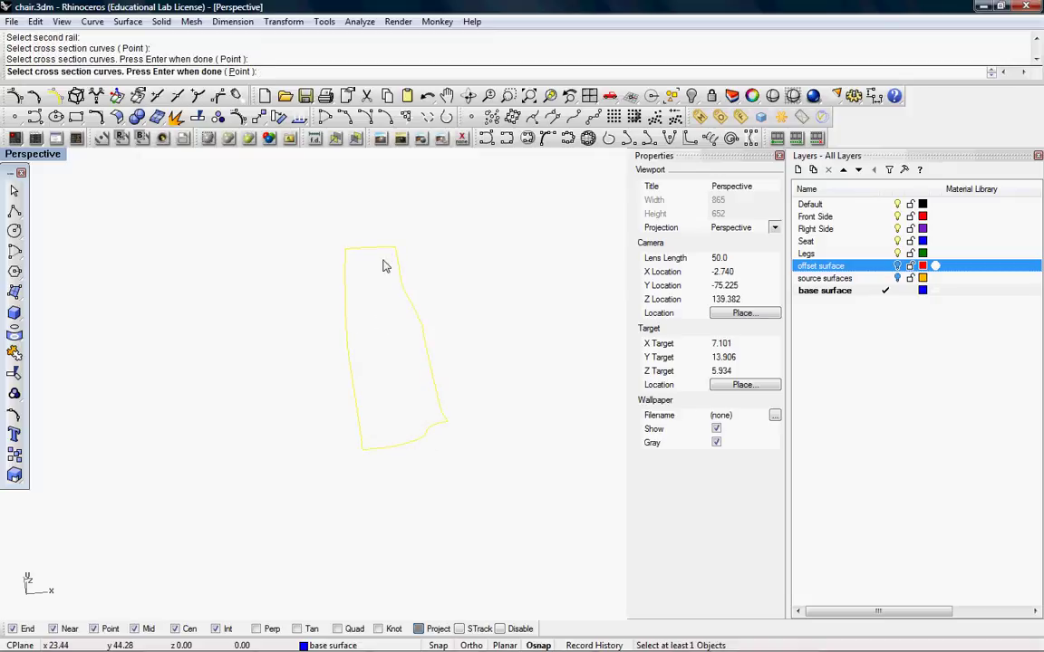
key(Return)
right_drag(438, 313, 478, 257)
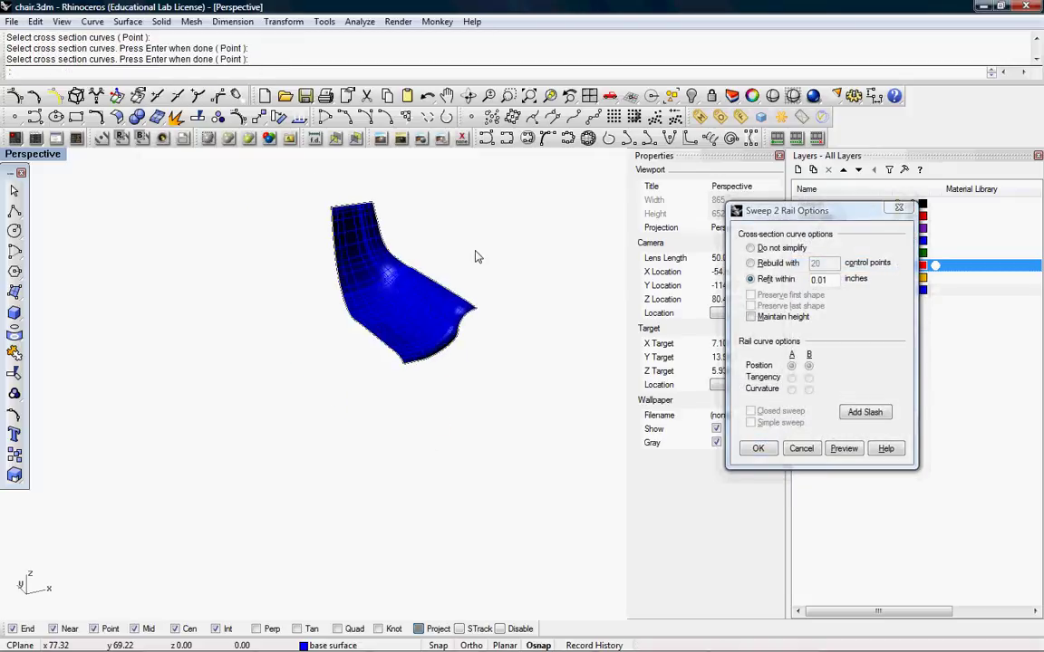
scroll(471, 255, up, 7)
mouse_move(402, 256)
right_down()
mouse_move(396, 263)
mouse_move(404, 260)
right_up()
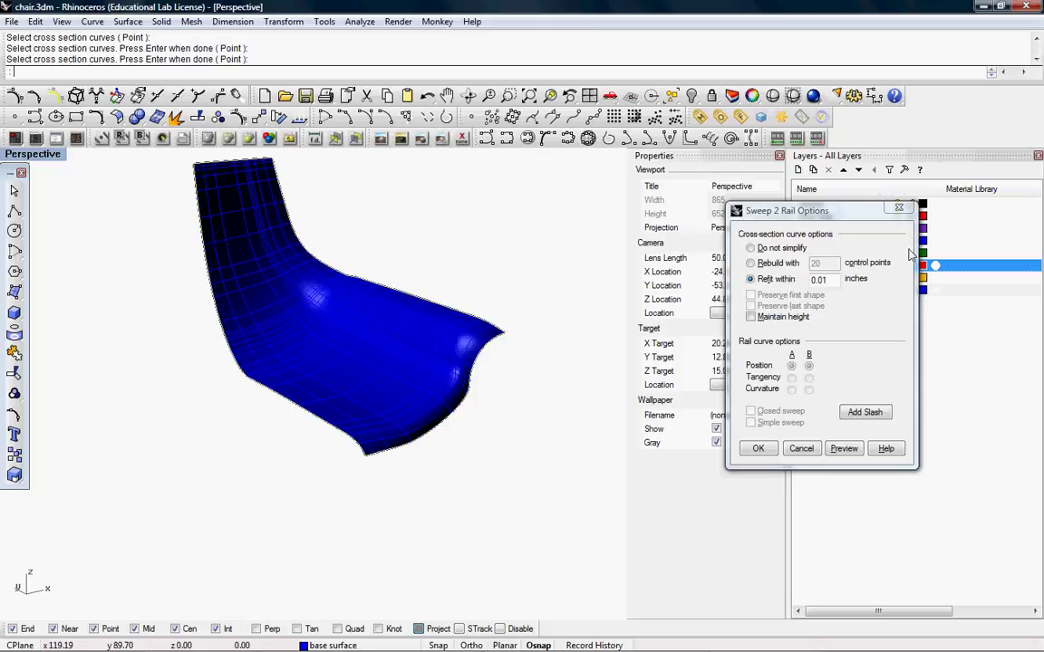
Step: Set the sweep's cross sections to rebuild with 20 control points and preview the surface
click(765, 264)
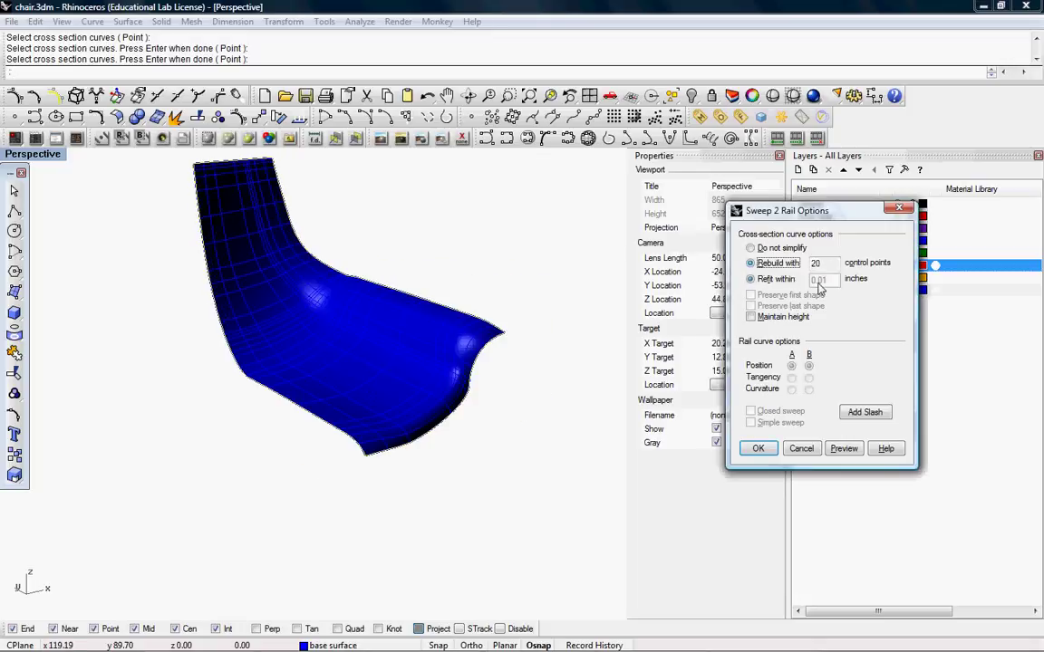
click(836, 452)
right_drag(354, 392, 308, 408)
Step: Add two slashes across the seat between the side rails and create the swept surface
click(881, 413)
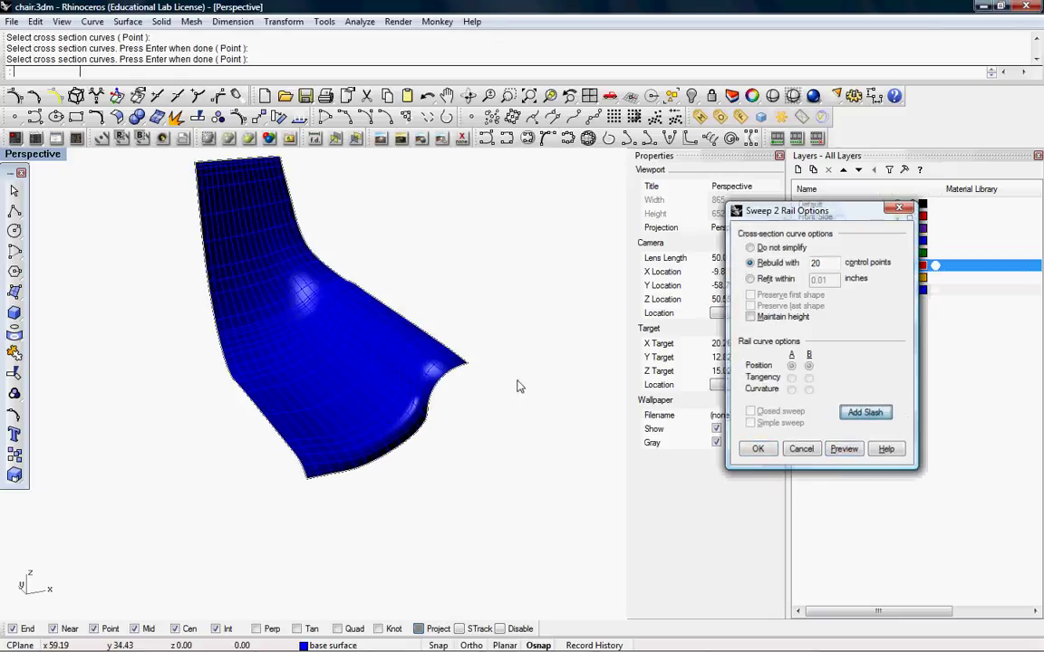
click(866, 412)
click(358, 290)
click(255, 401)
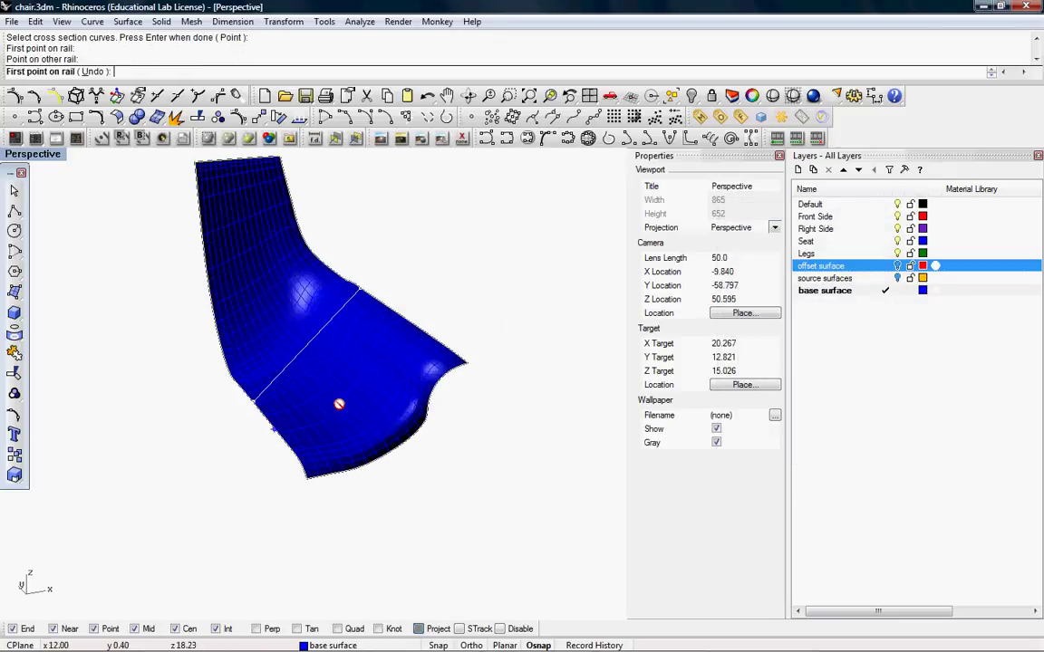
right_drag(339, 404, 436, 332)
right_drag(549, 362, 445, 284)
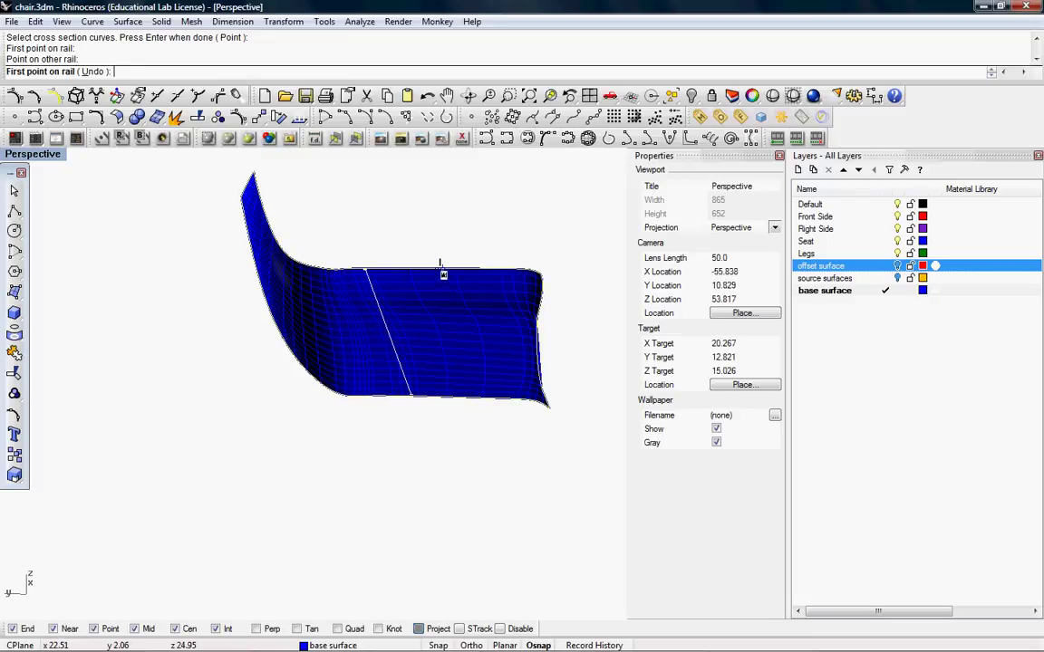
right_drag(476, 335, 405, 315)
key(Return)
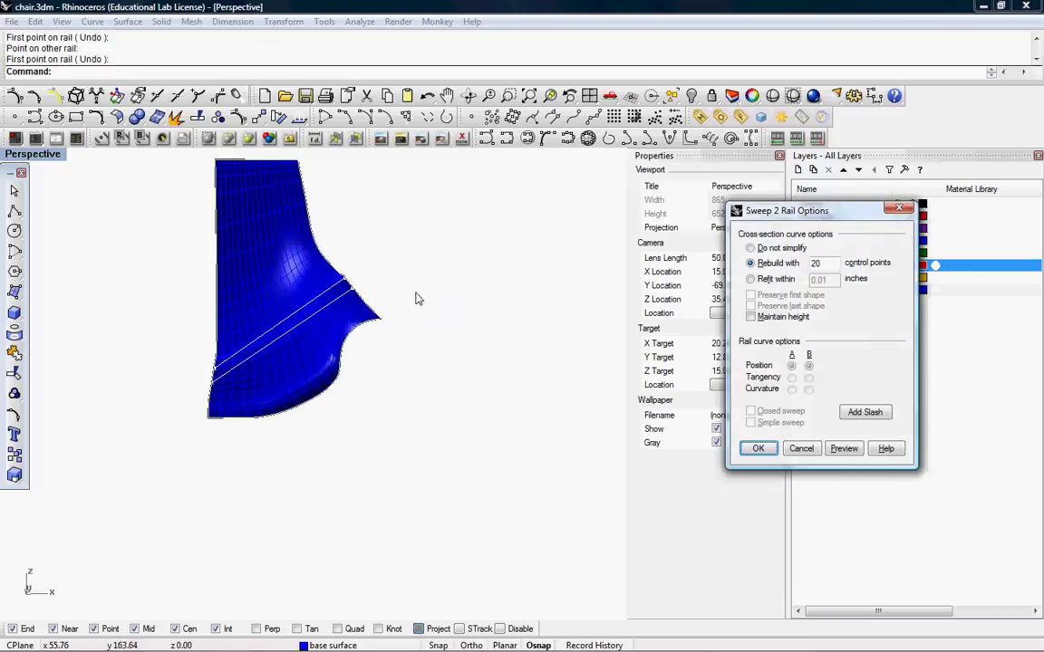
click(759, 449)
right_drag(403, 354, 291, 289)
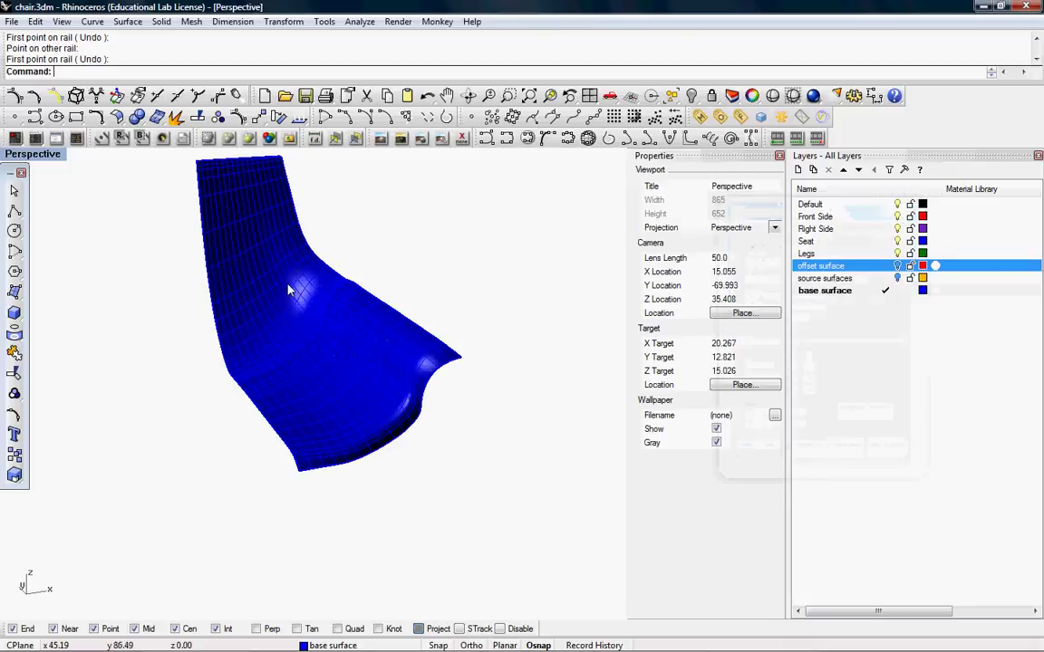
Step: Turn on the swept surface's control points and examine their density and distribution from several angles
click(283, 290)
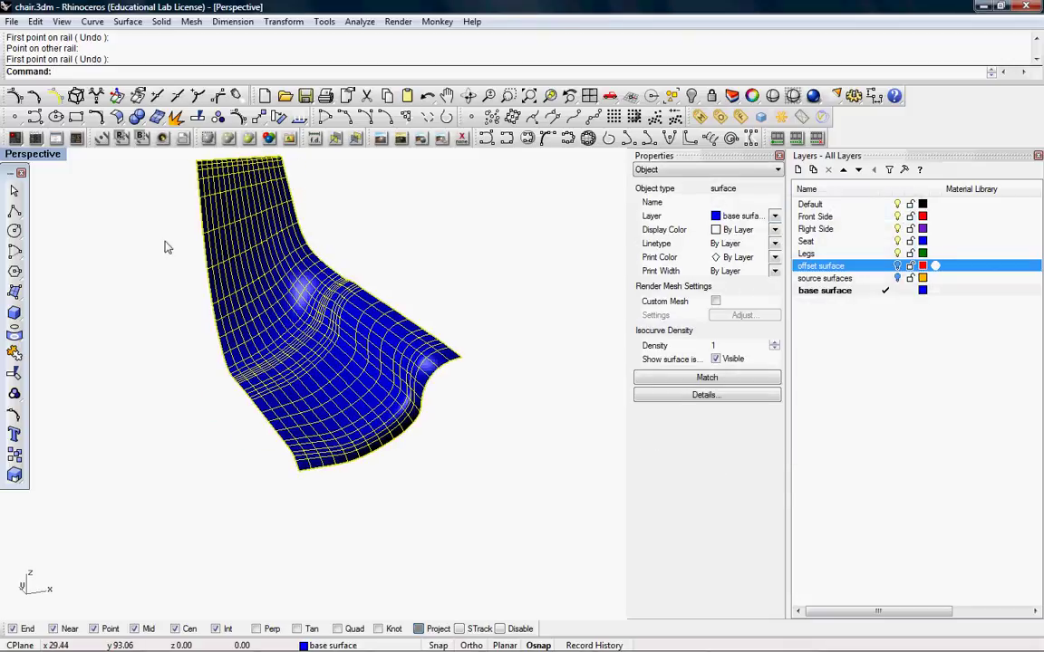
click(17, 97)
right_drag(362, 344, 512, 318)
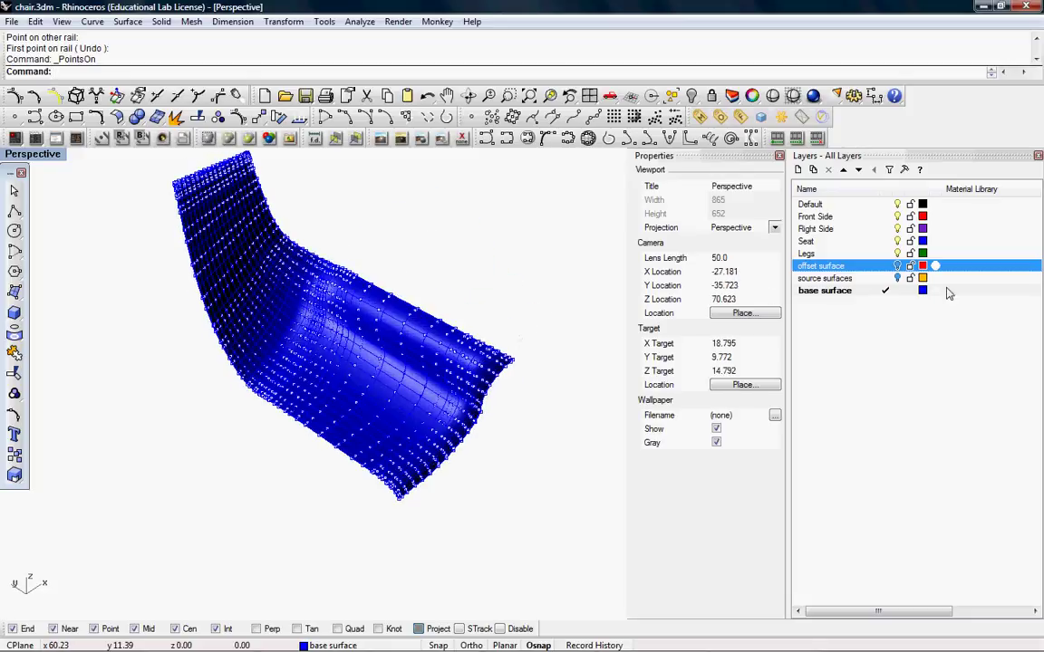
right_drag(374, 324, 236, 317)
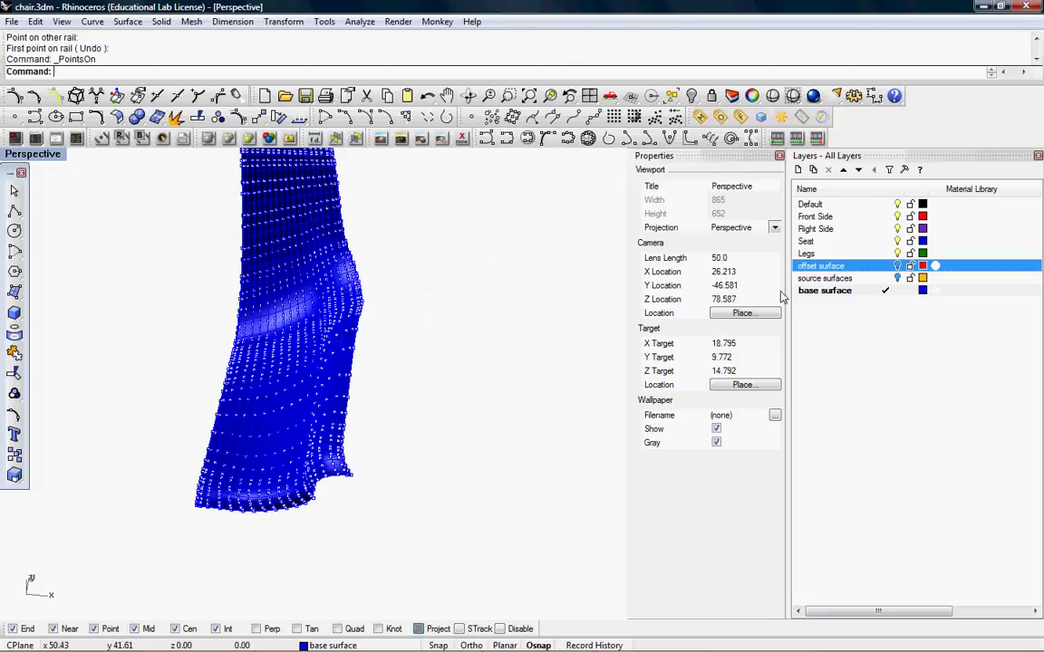
Step: Show the source surfaces layer and compare the original chair surfaces with the new swept surface
click(897, 279)
mouse_move(243, 268)
right_down()
mouse_move(246, 249)
mouse_move(239, 257)
right_up()
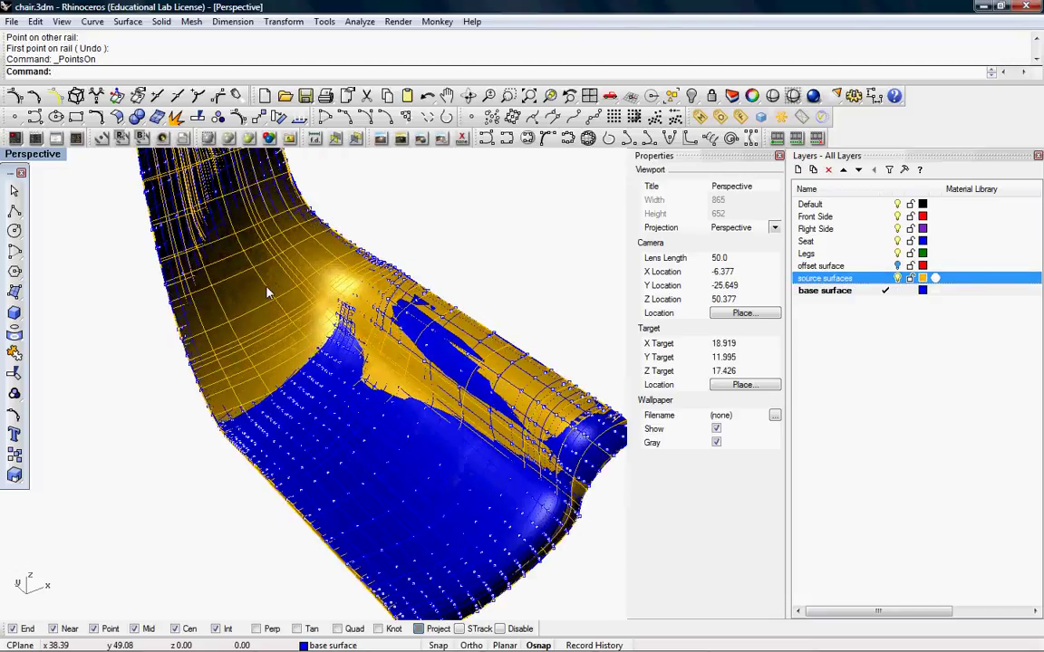
click(267, 292)
right_drag(268, 293, 430, 314)
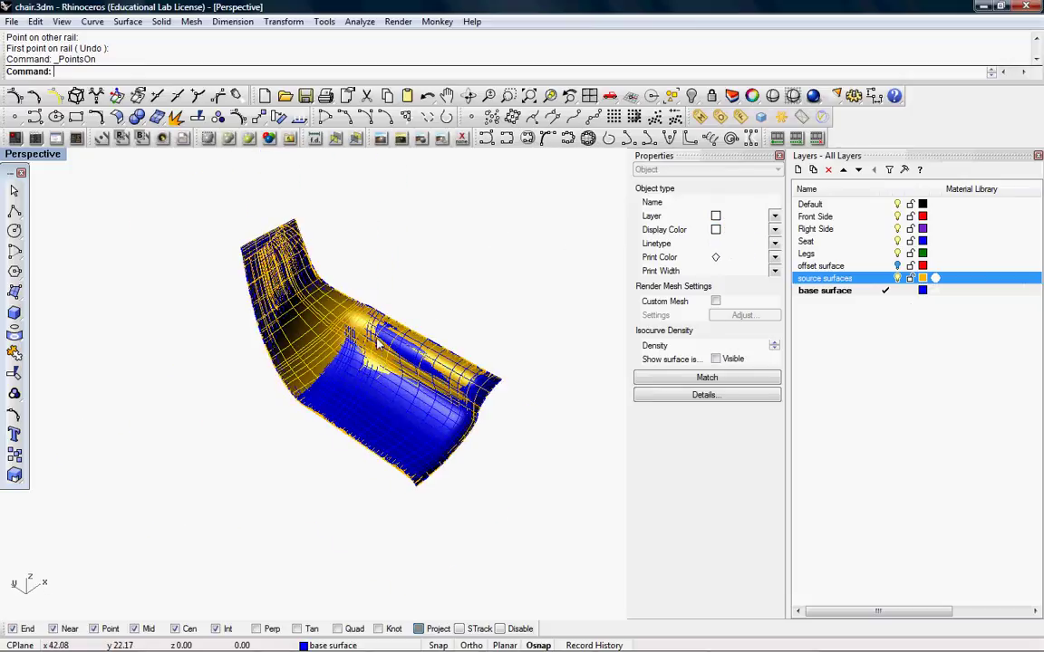